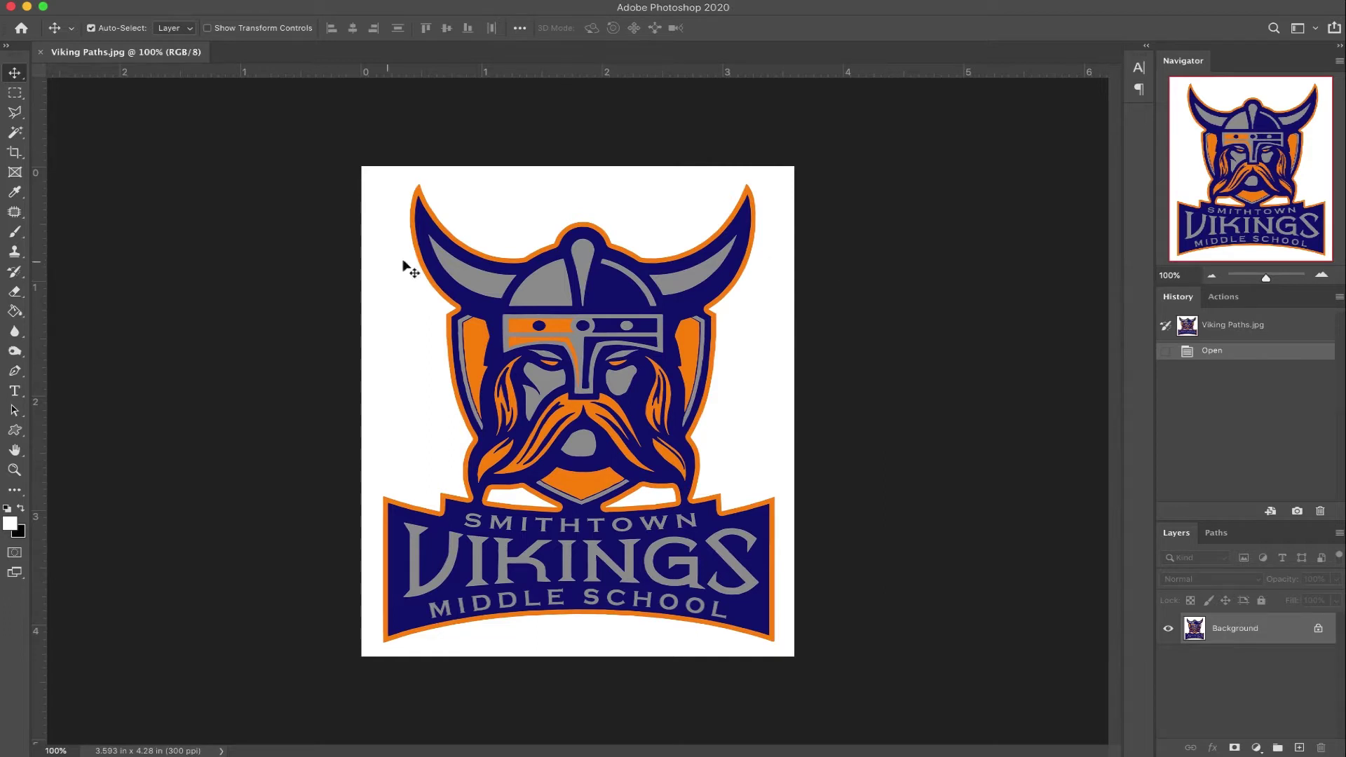
Select the outer white background and both white gaps below the beard with the Magic Wand, and invert the selection.
{"action": "left_click", "coordinate": [15, 133]}
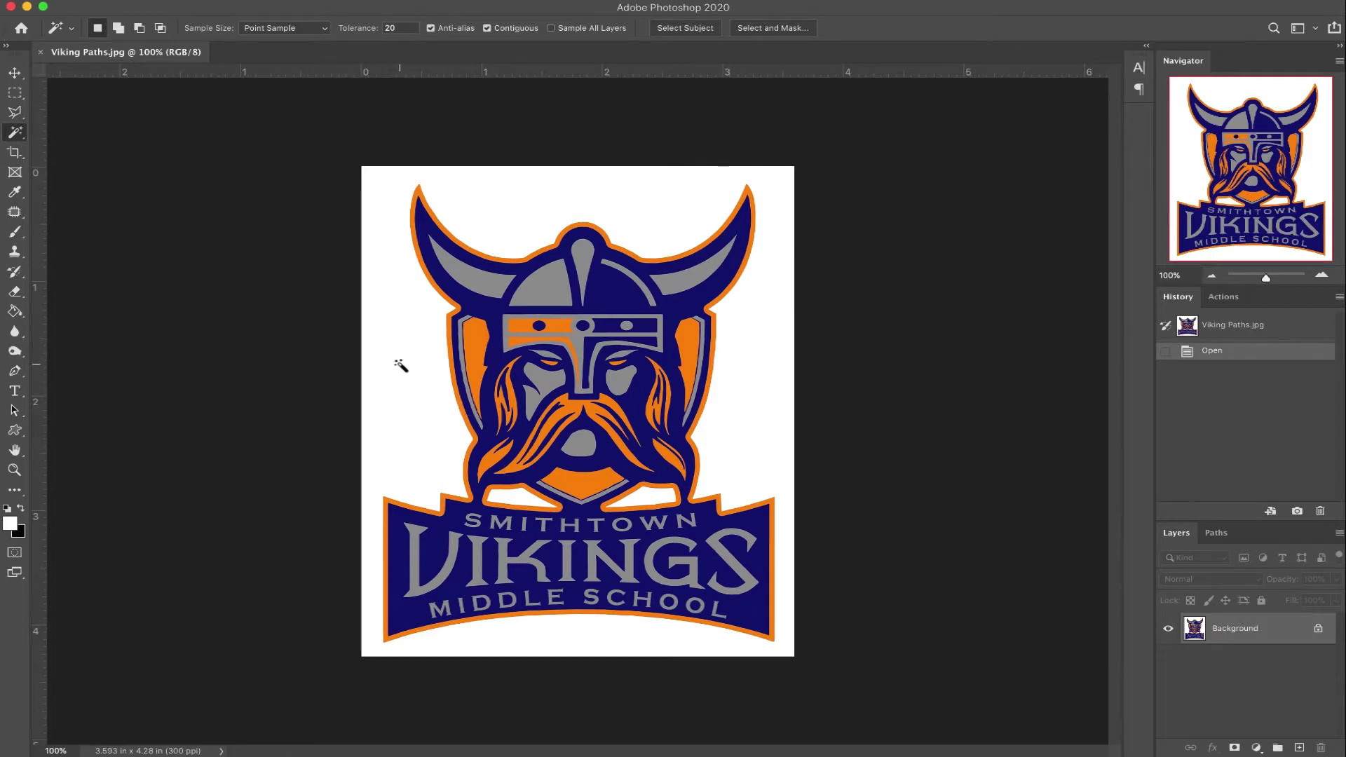
{"action": "left_click", "coordinate": [400, 364]}
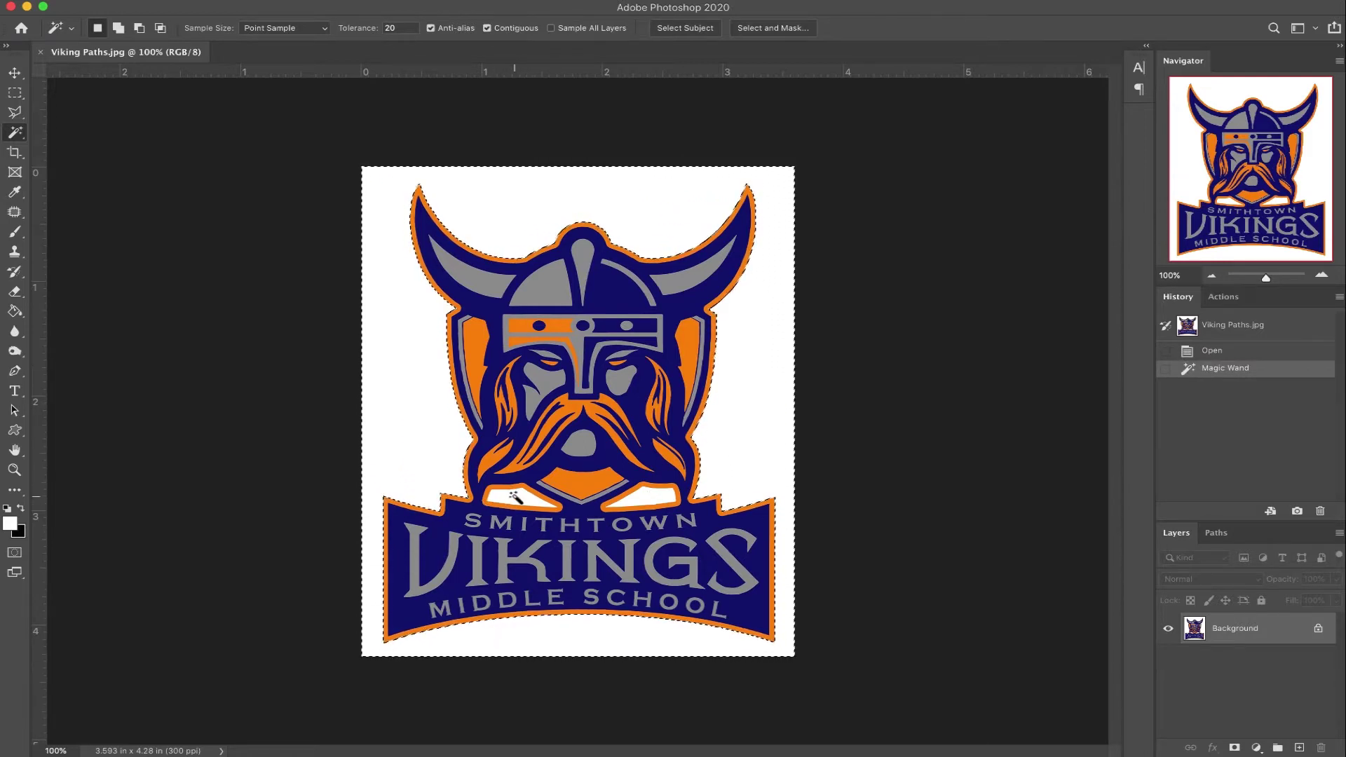
{"action": "left_click", "coordinate": [525, 498], "text": "shift"}
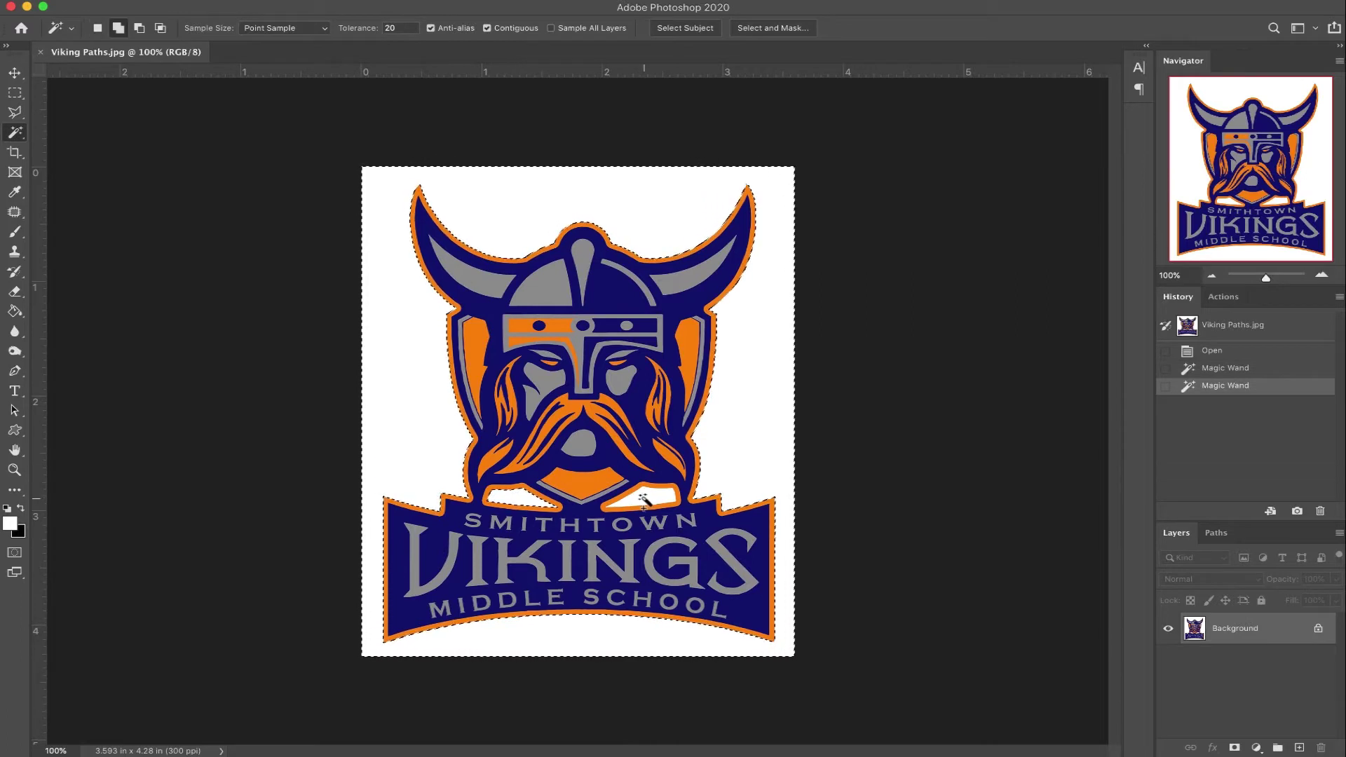
{"action": "left_click", "coordinate": [642, 499], "text": "shift"}
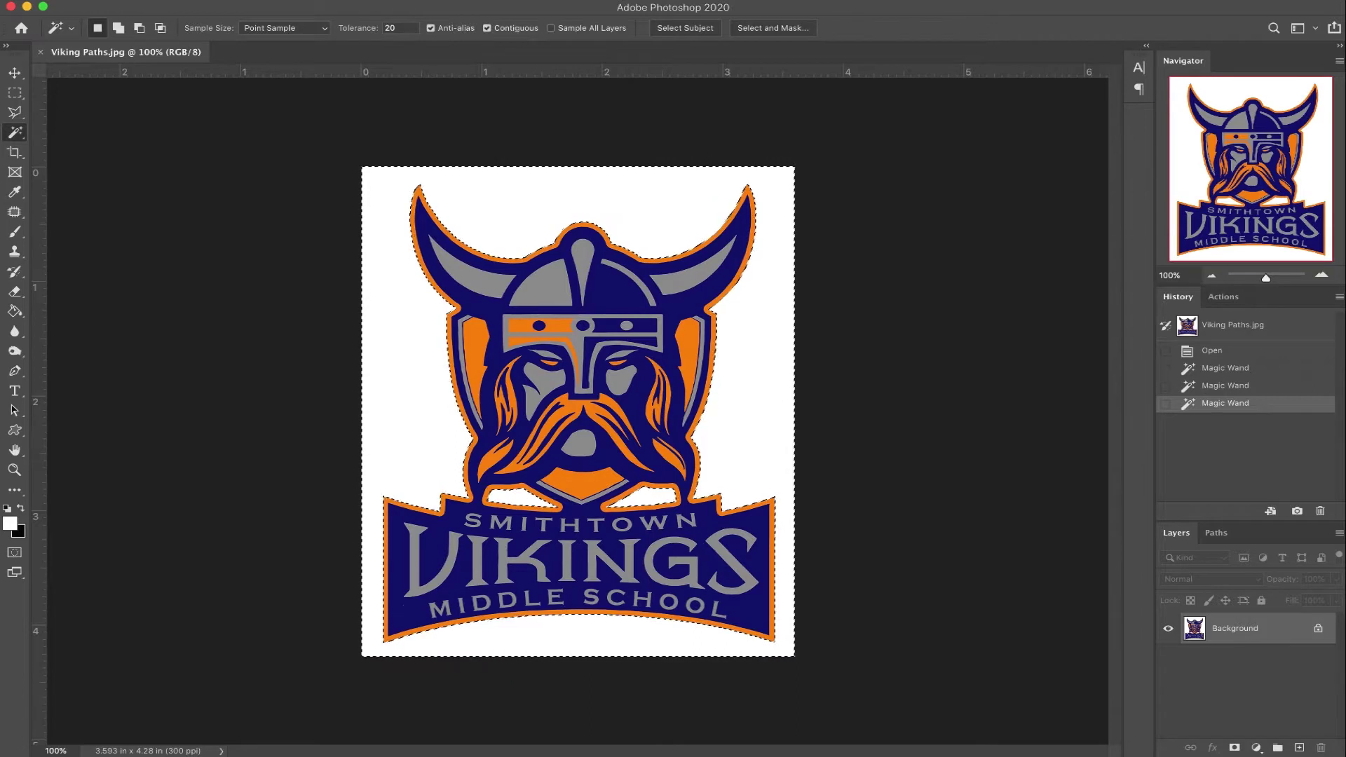
{"action": "left_click", "coordinate": [325, 1]}
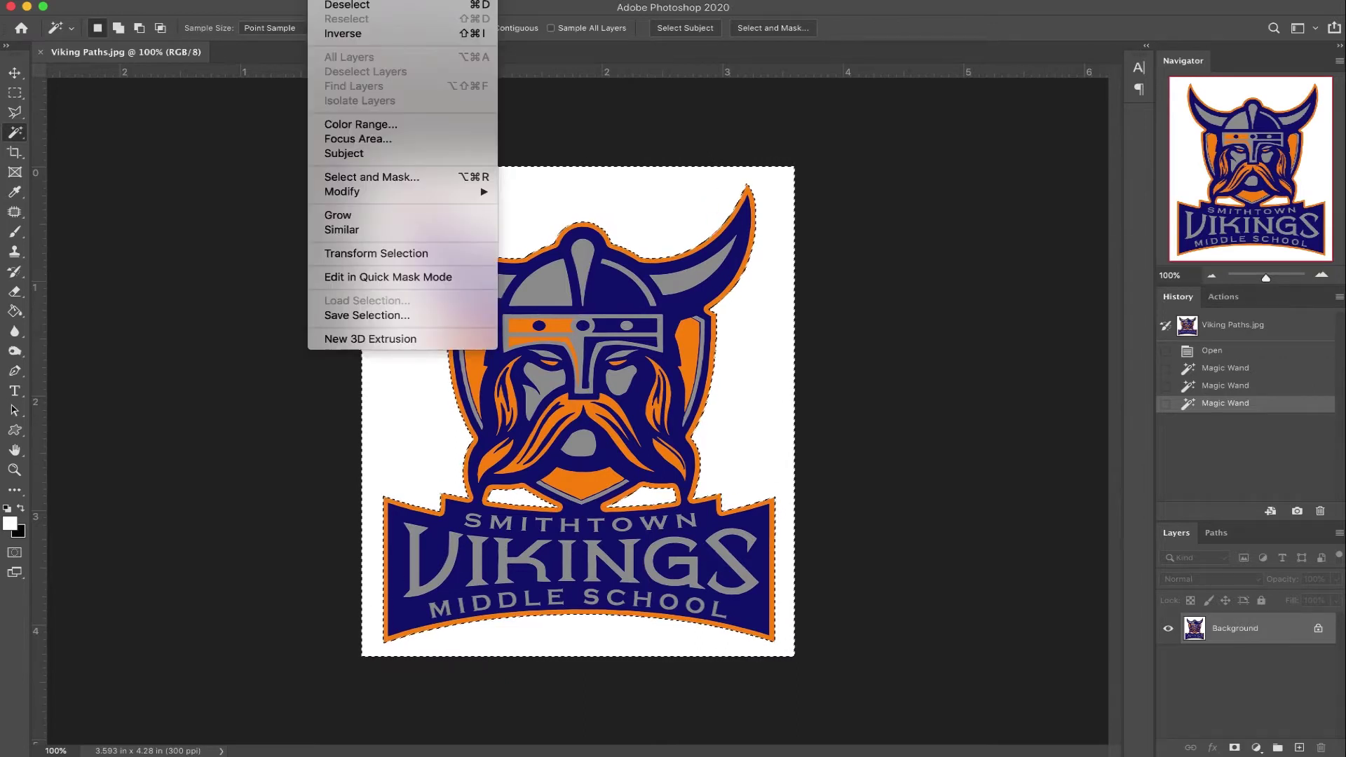
{"action": "left_click", "coordinate": [344, 34]}
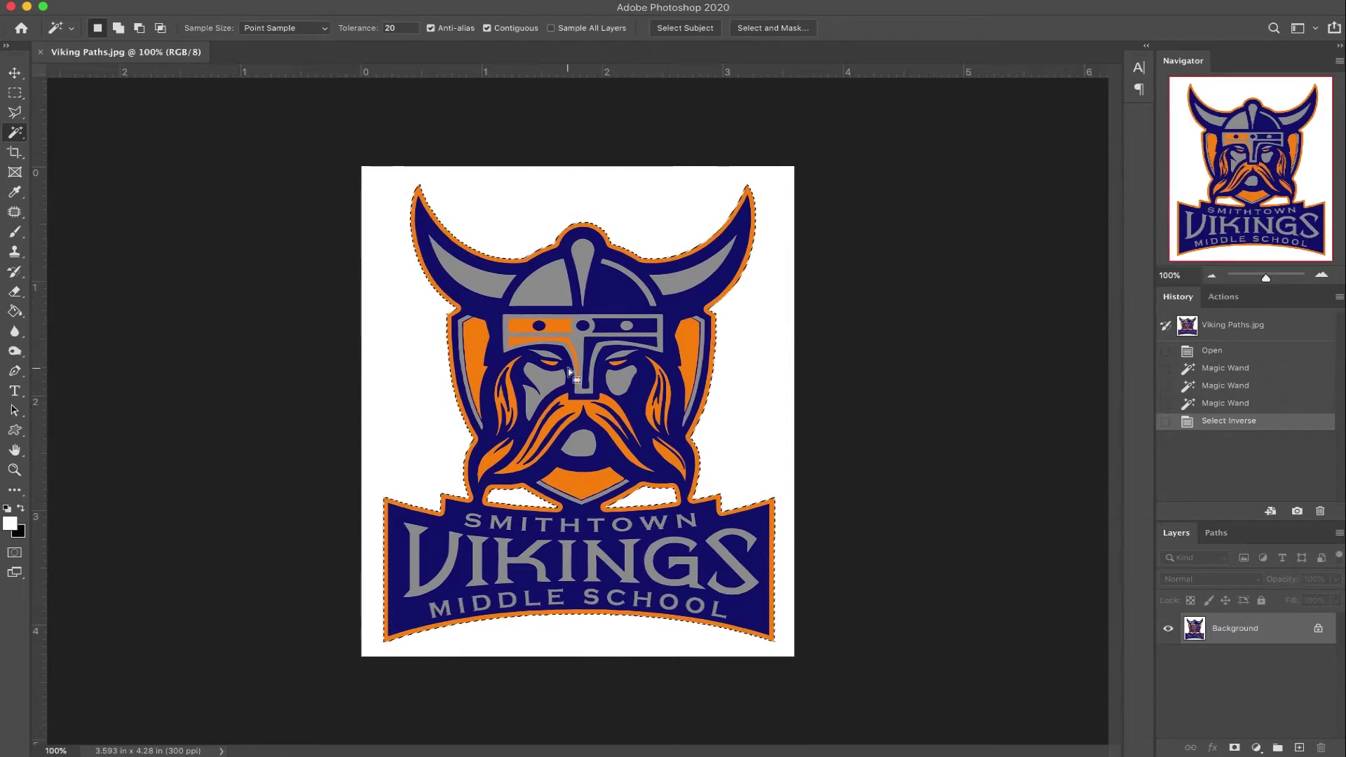
Make a work path from the logo selection with a tolerance of 1.0 pixels.
{"action": "left_click", "coordinate": [15, 92]}
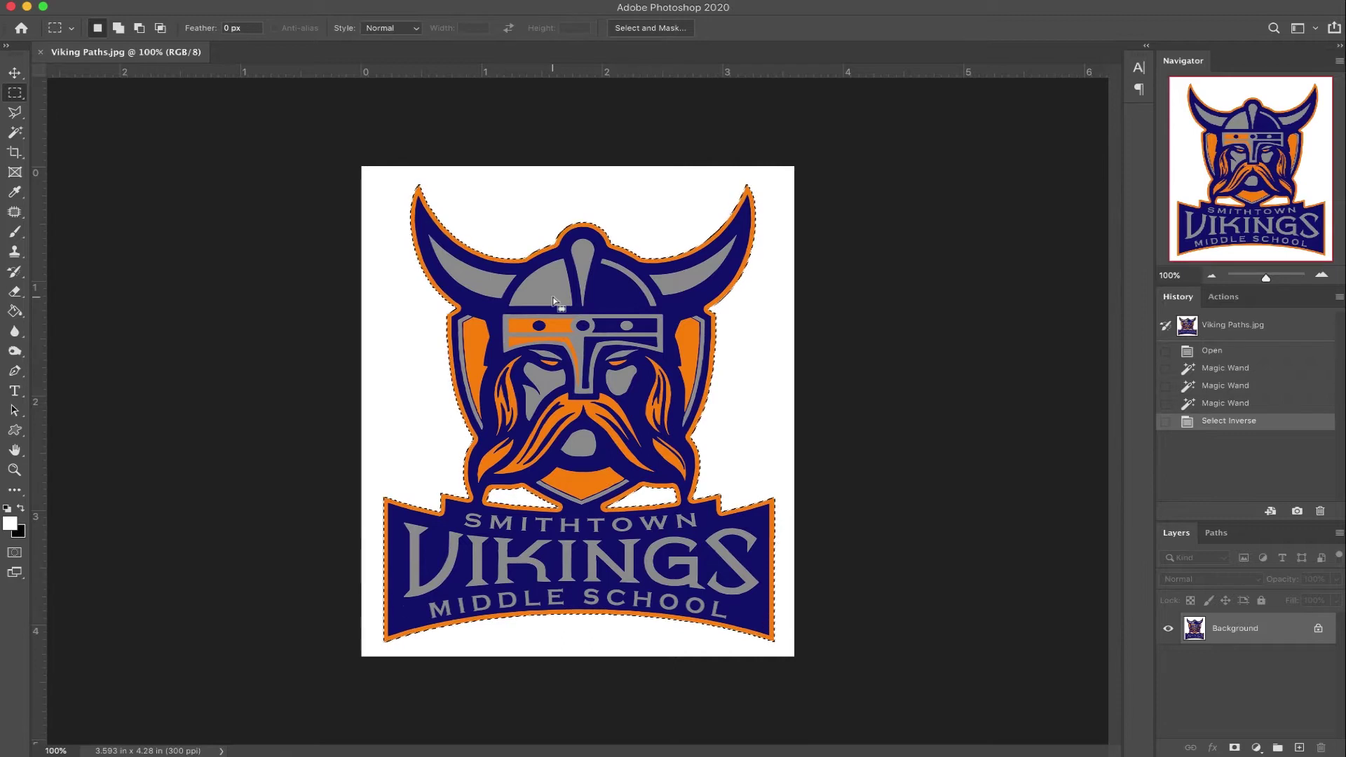
{"action": "right_click", "coordinate": [554, 301]}
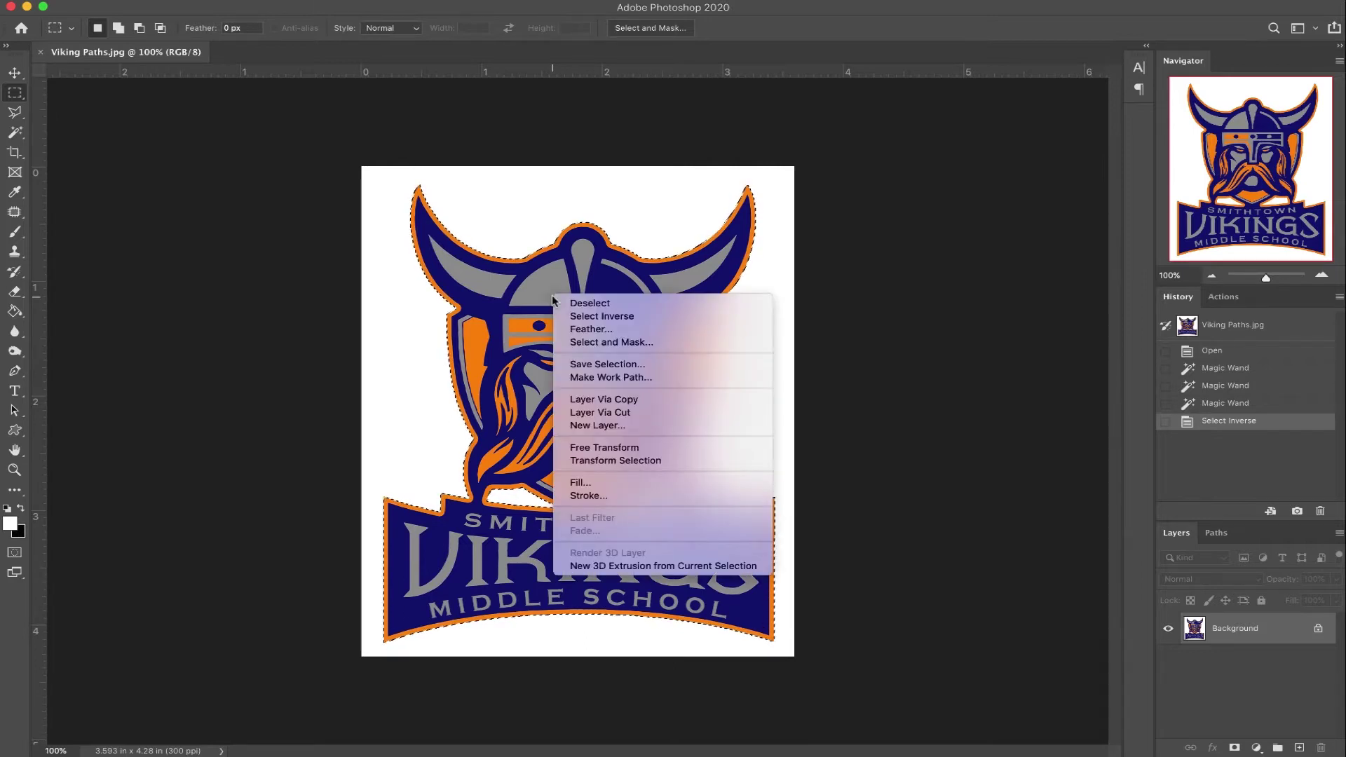
{"action": "left_click", "coordinate": [609, 378]}
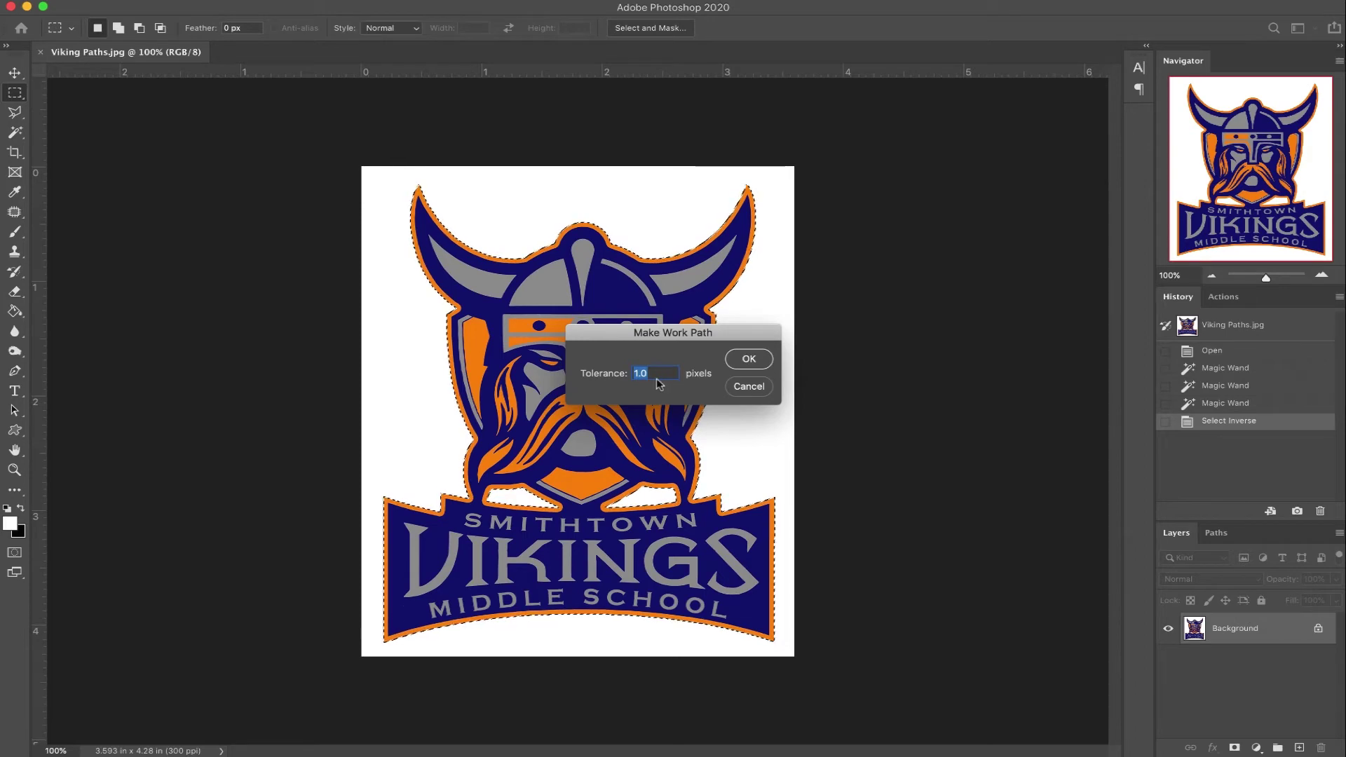
{"action": "left_click", "coordinate": [747, 358]}
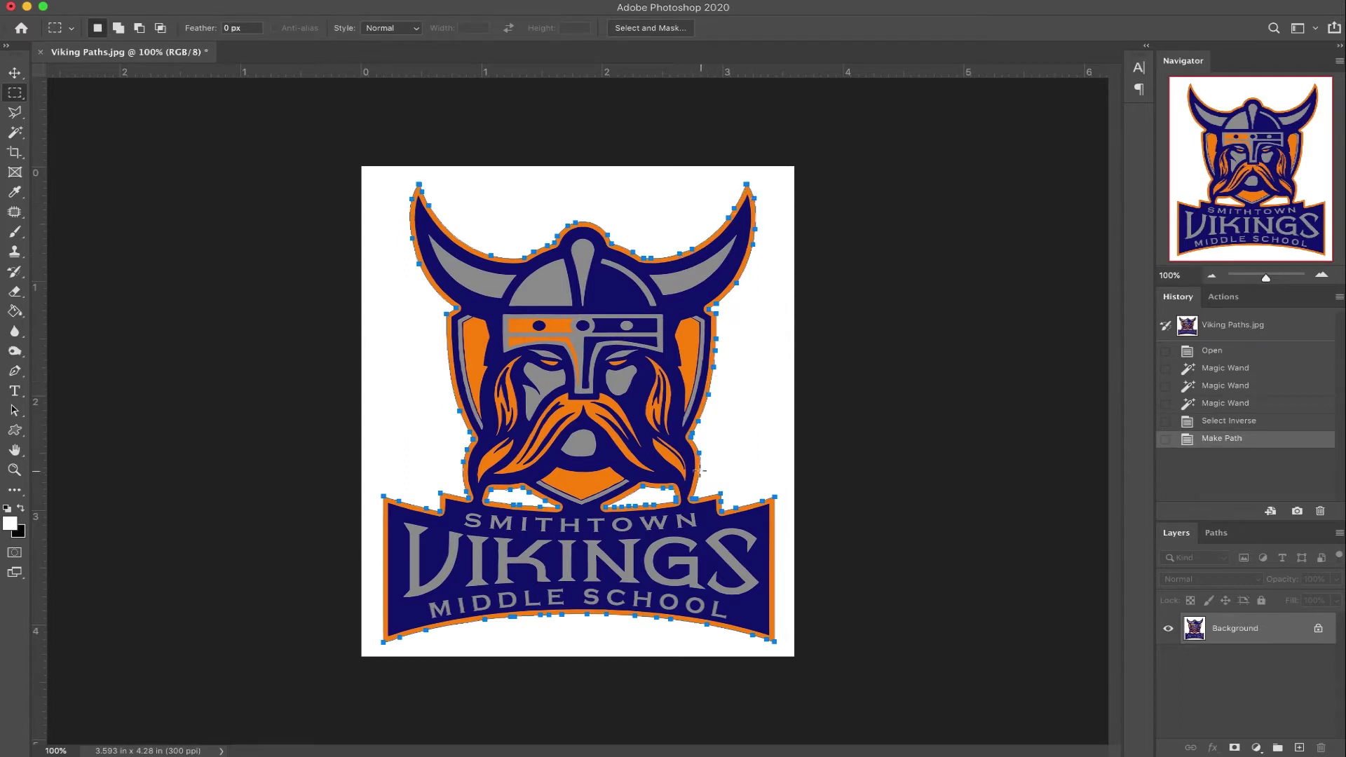
Revert to the inverted selection and make a work path from it with a tolerance of 2.0 pixels.
{"action": "left_click", "coordinate": [1220, 420]}
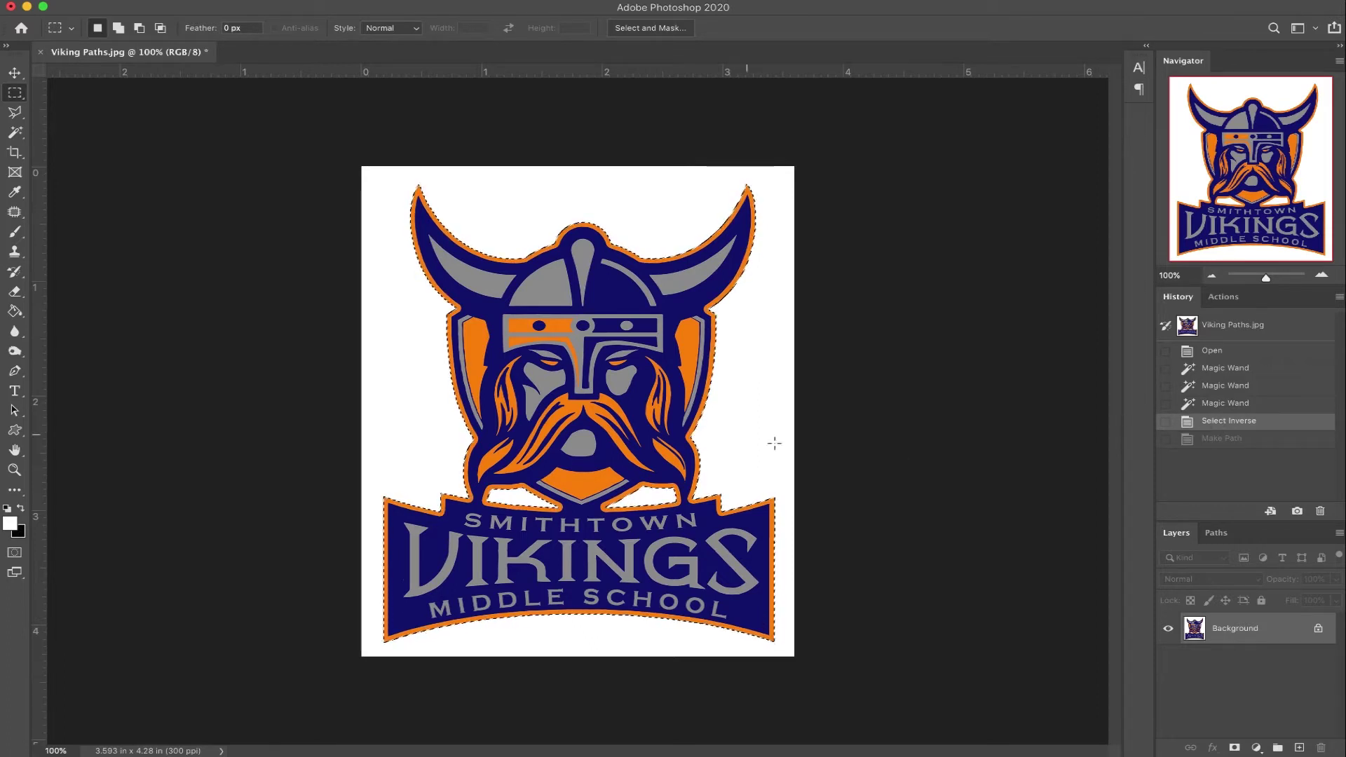
{"action": "right_click", "coordinate": [576, 367]}
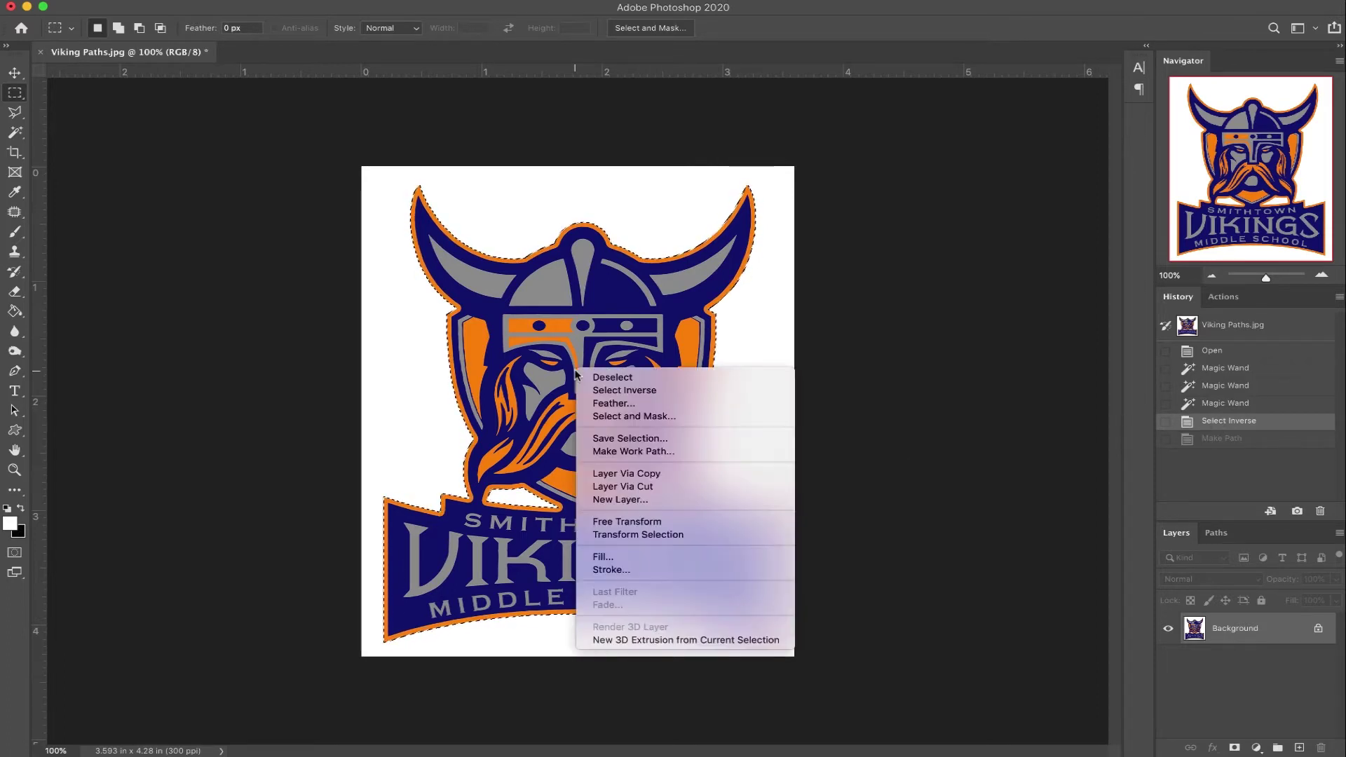
{"action": "left_click", "coordinate": [609, 451]}
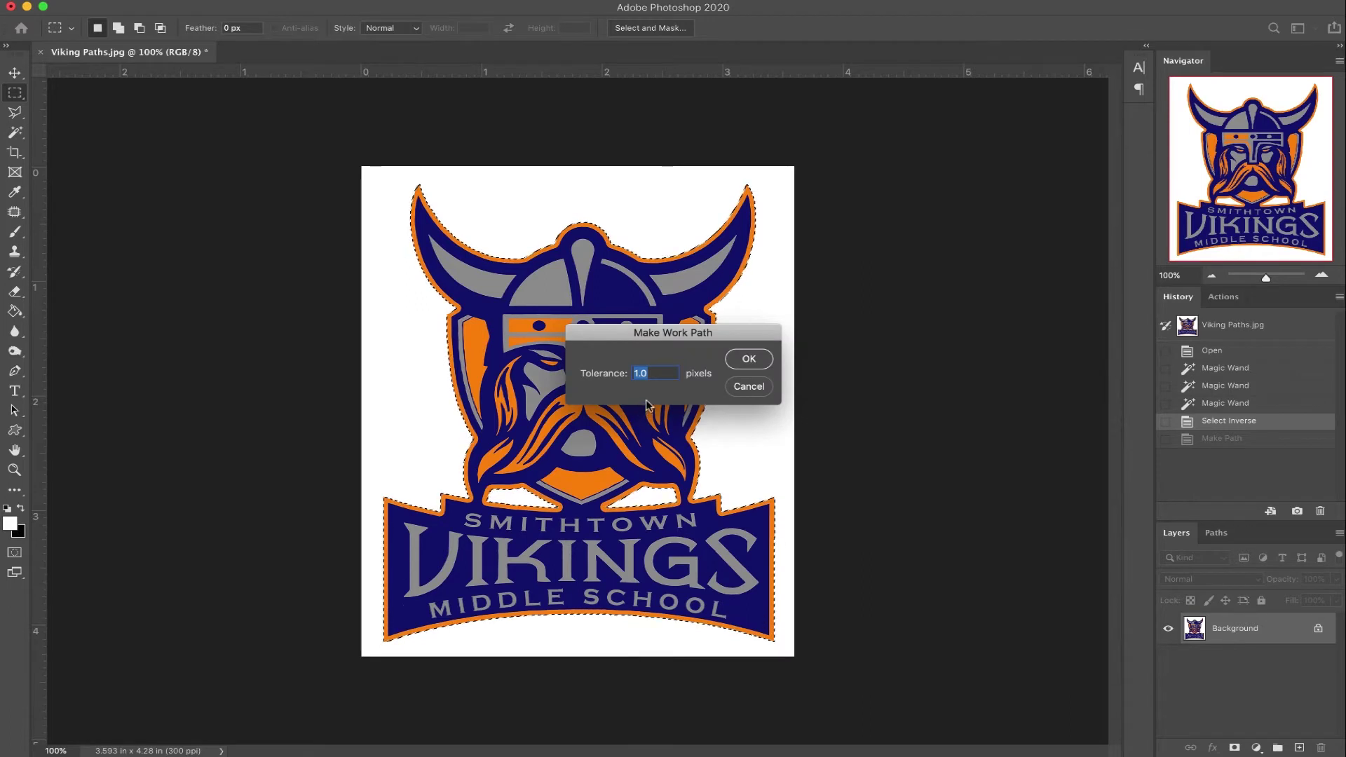
{"action": "type", "text": "2.0"}
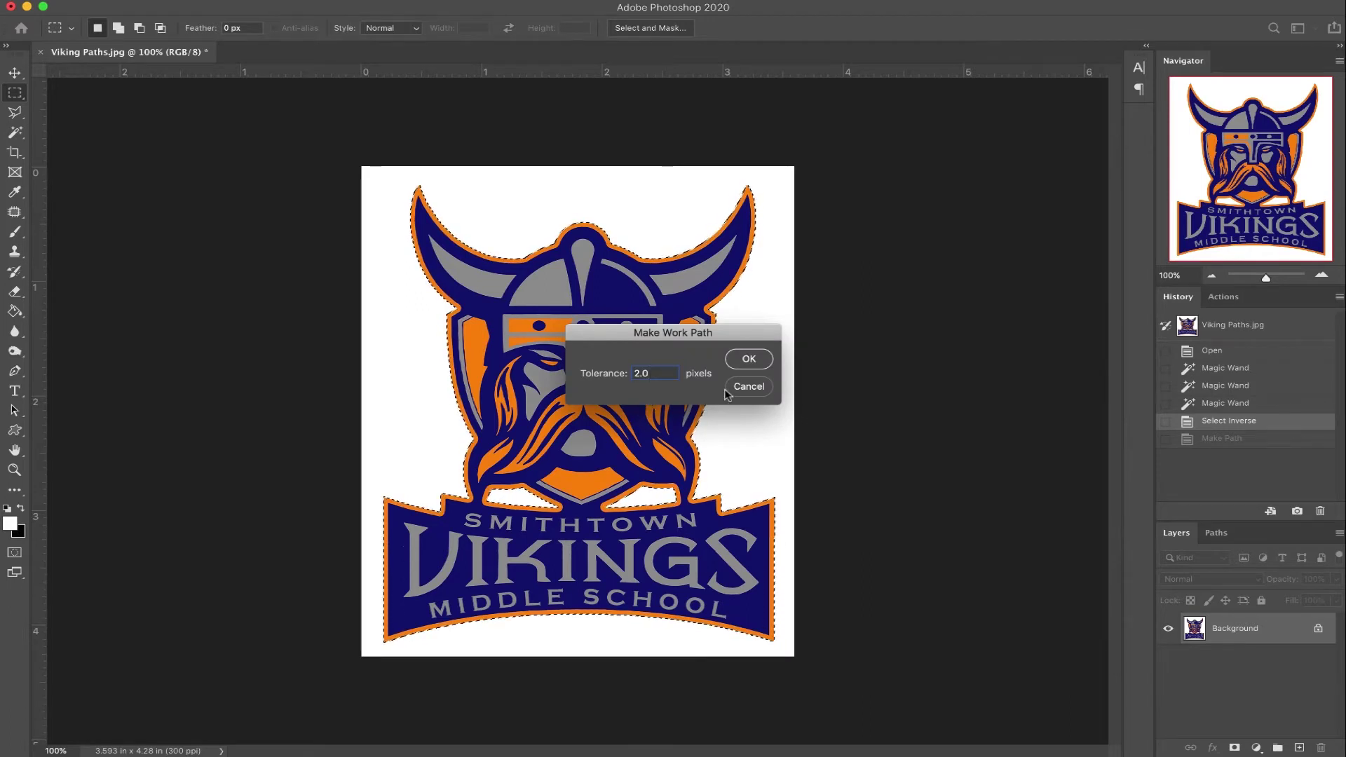
{"action": "left_click", "coordinate": [747, 359]}
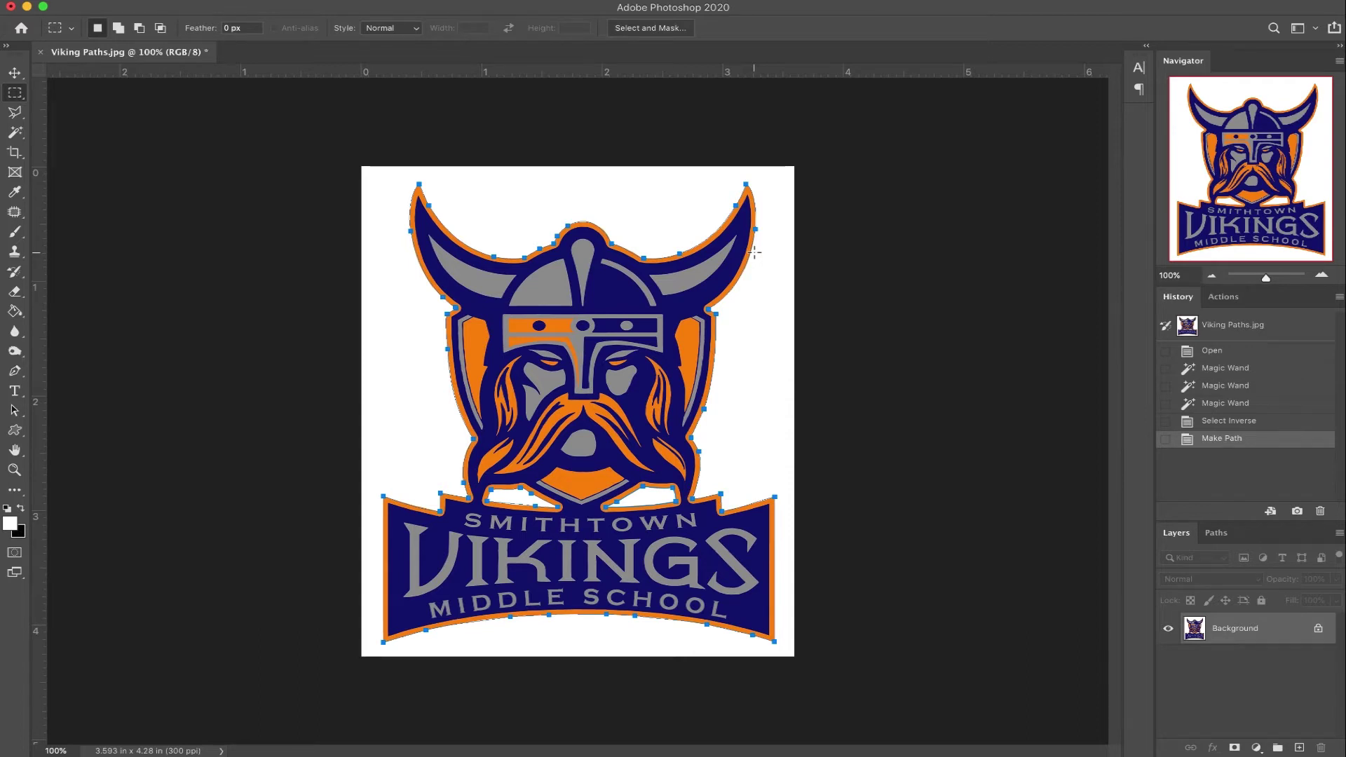
Undo the 2.0-pixel work path and recreate it from the selection with a tolerance of 1.0 pixels.
{"action": "left_click", "coordinate": [1205, 421]}
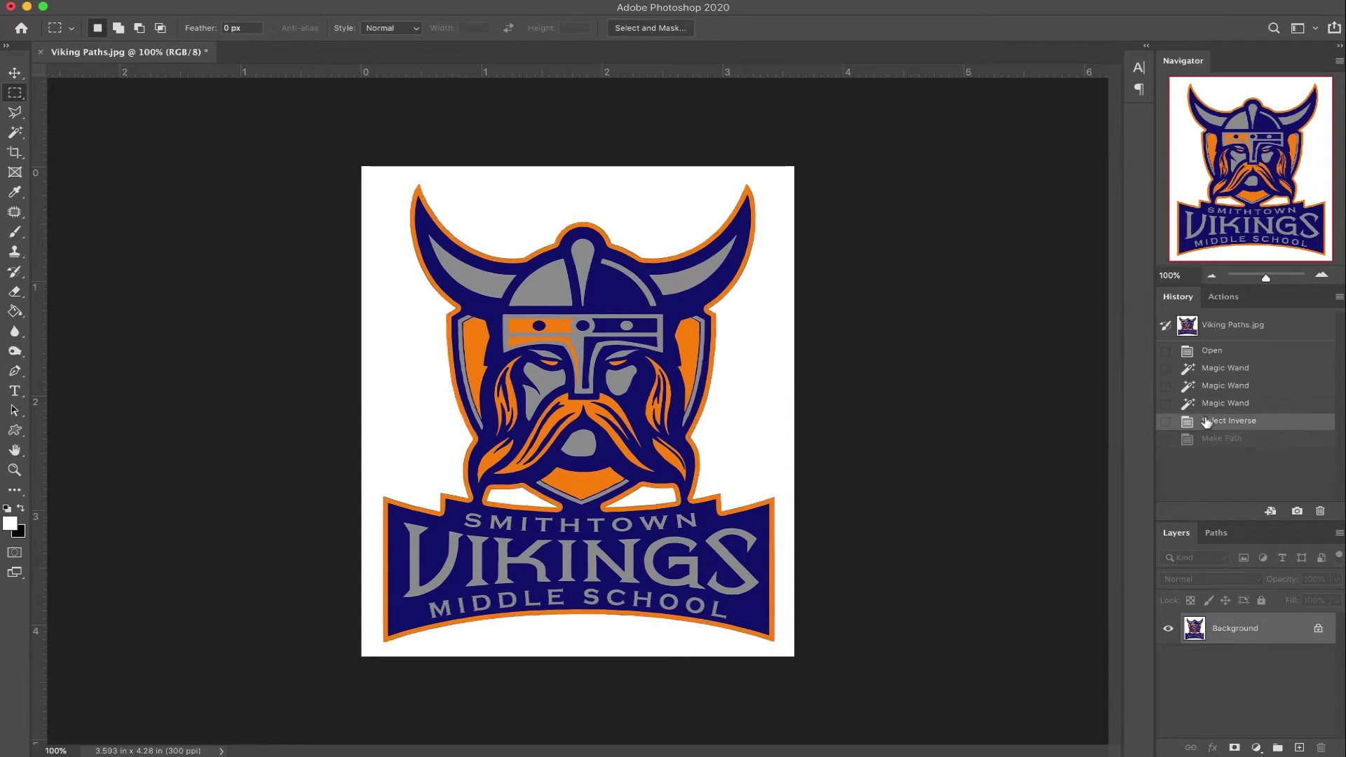
{"action": "right_click", "coordinate": [655, 362]}
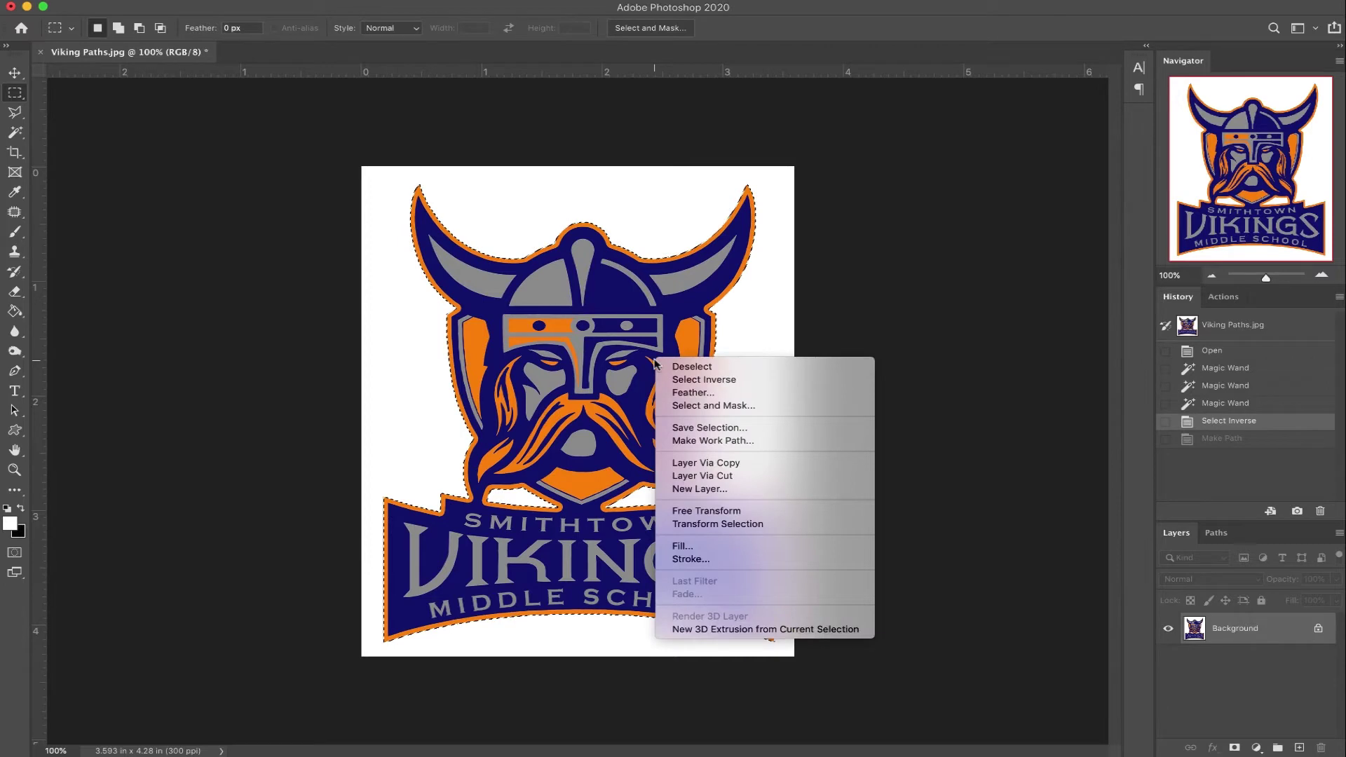
{"action": "left_click", "coordinate": [708, 440]}
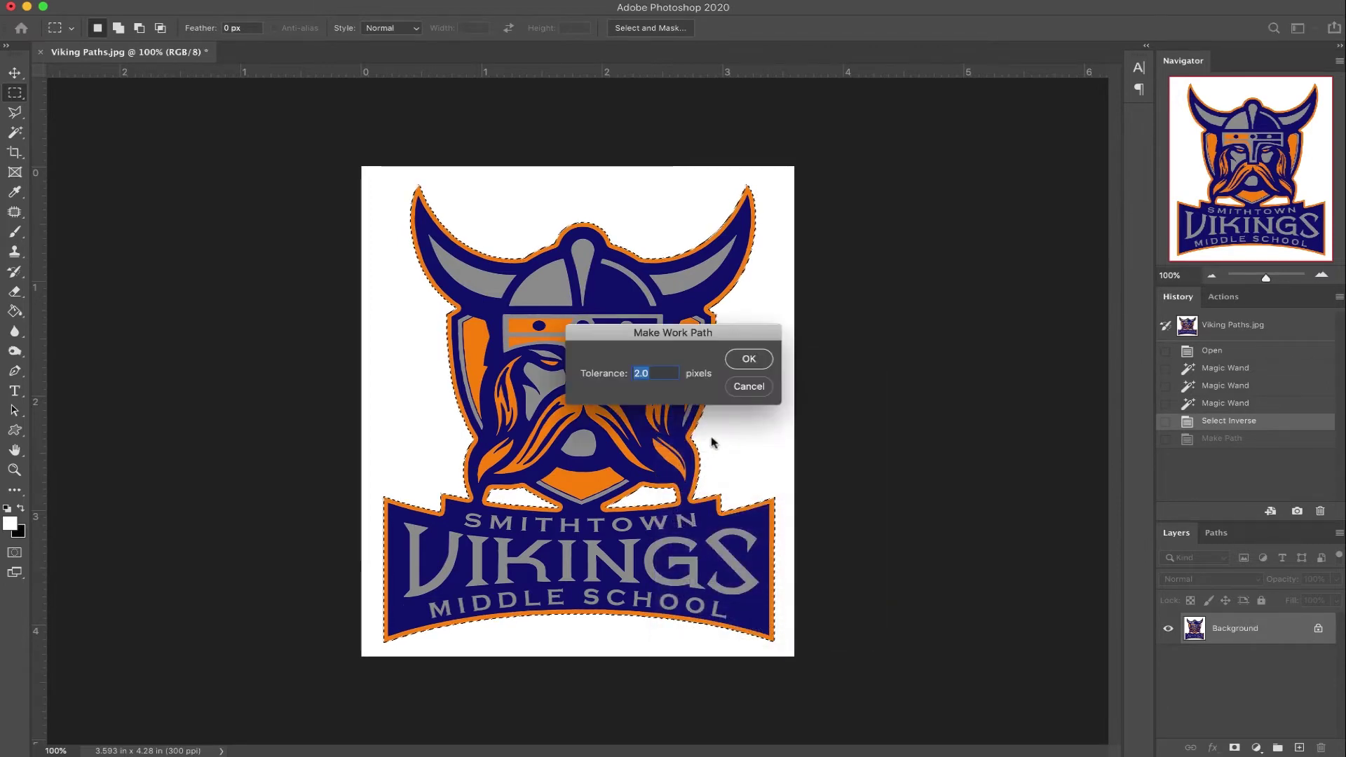
{"action": "type", "text": "1.0"}
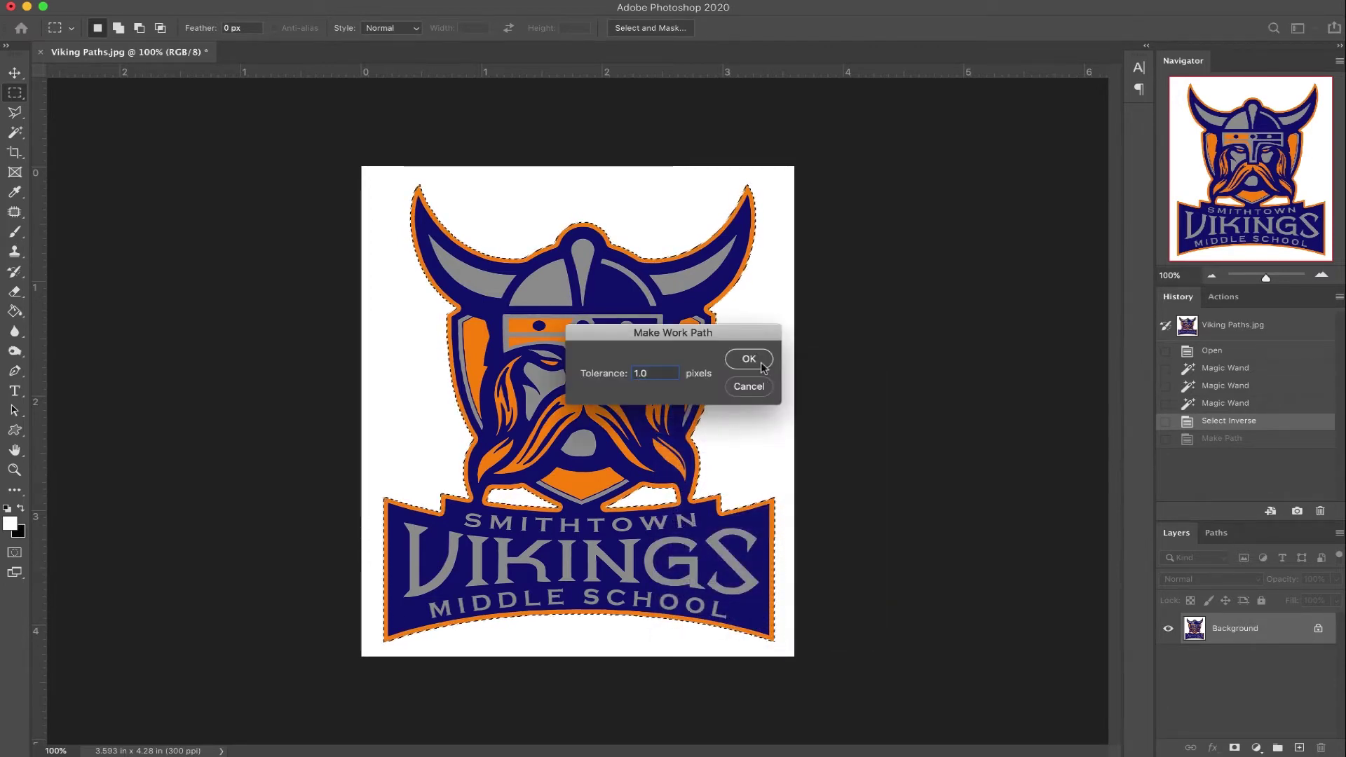
{"action": "left_click", "coordinate": [762, 365]}
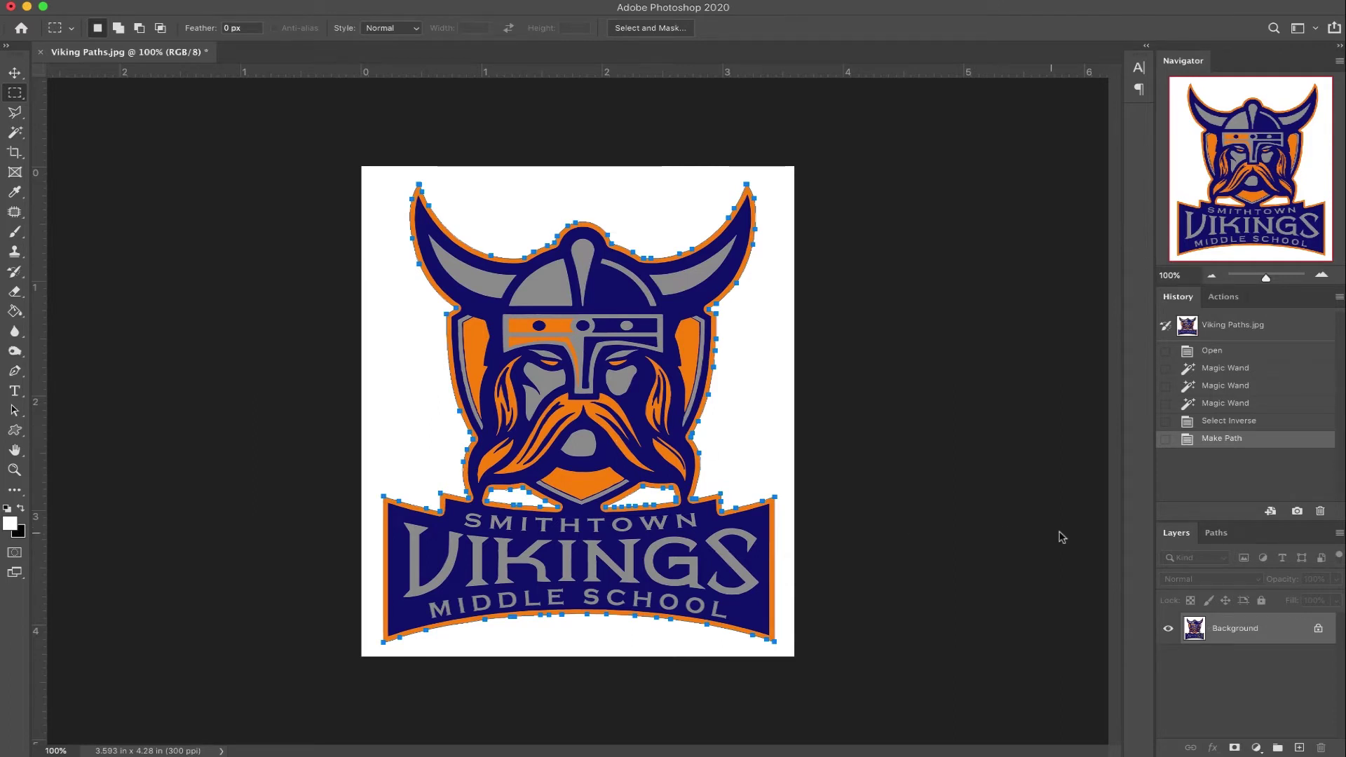
Save the work path under the name IPCUT-1:-1:-1:-1.
{"action": "left_click", "coordinate": [1217, 534]}
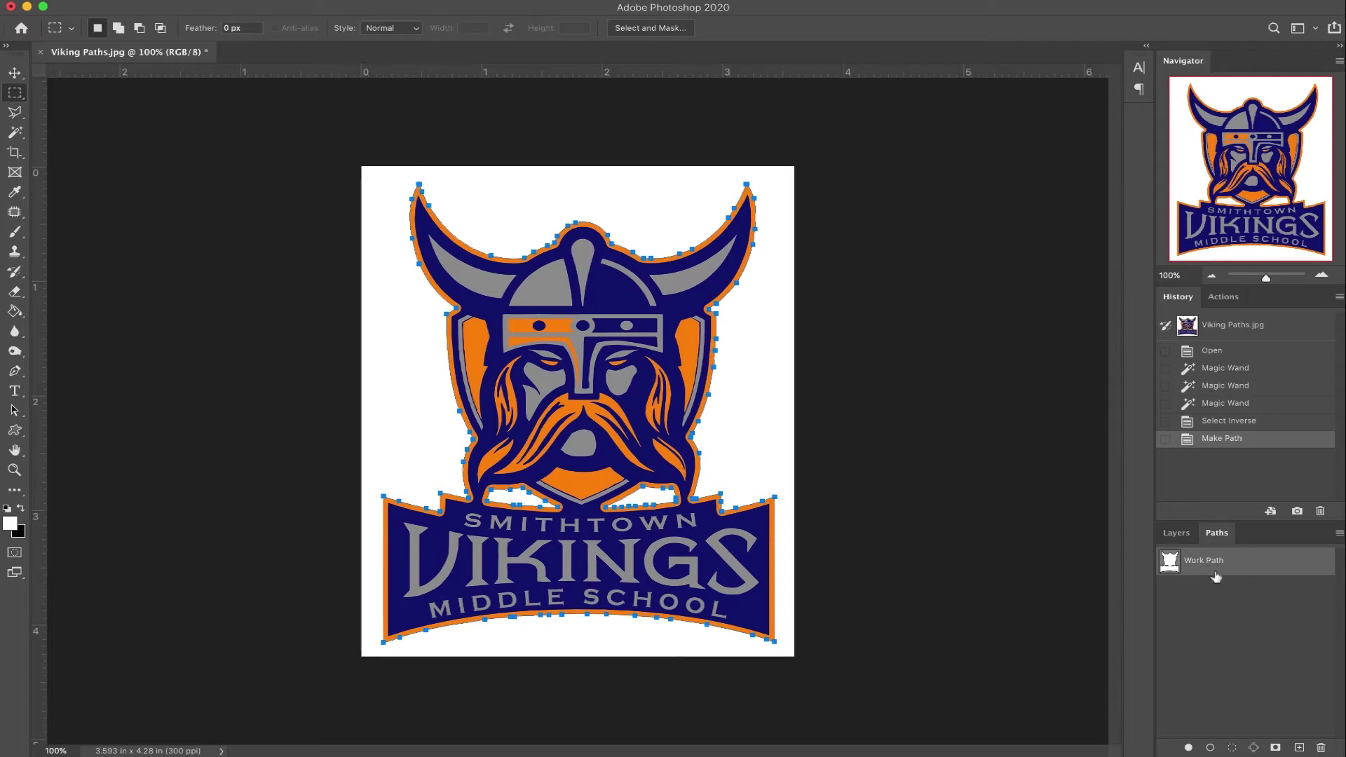
{"action": "double_click", "coordinate": [1210, 561]}
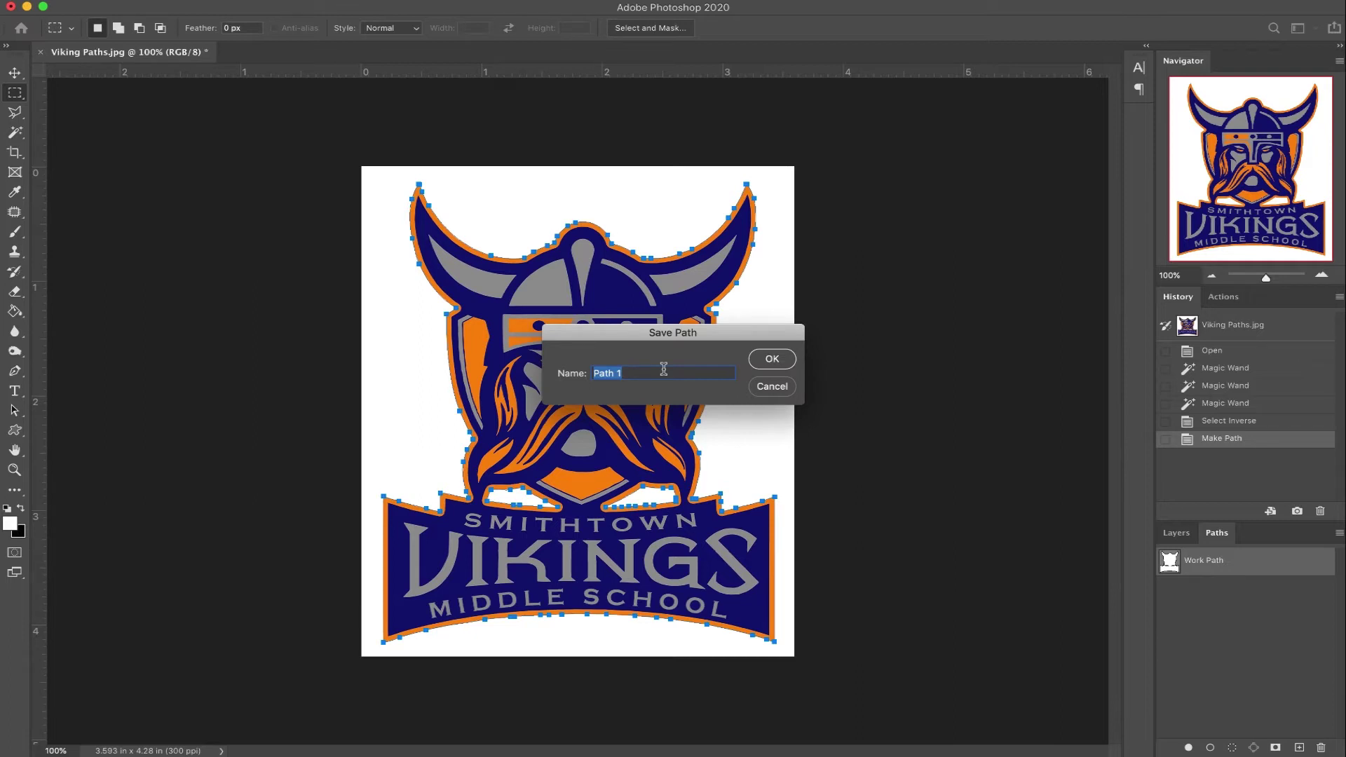
{"action": "type", "text": "IPCUT"}
{"action": "type", "text": "1:-1:-1:-1"}
{"action": "left_click", "coordinate": [771, 359]}
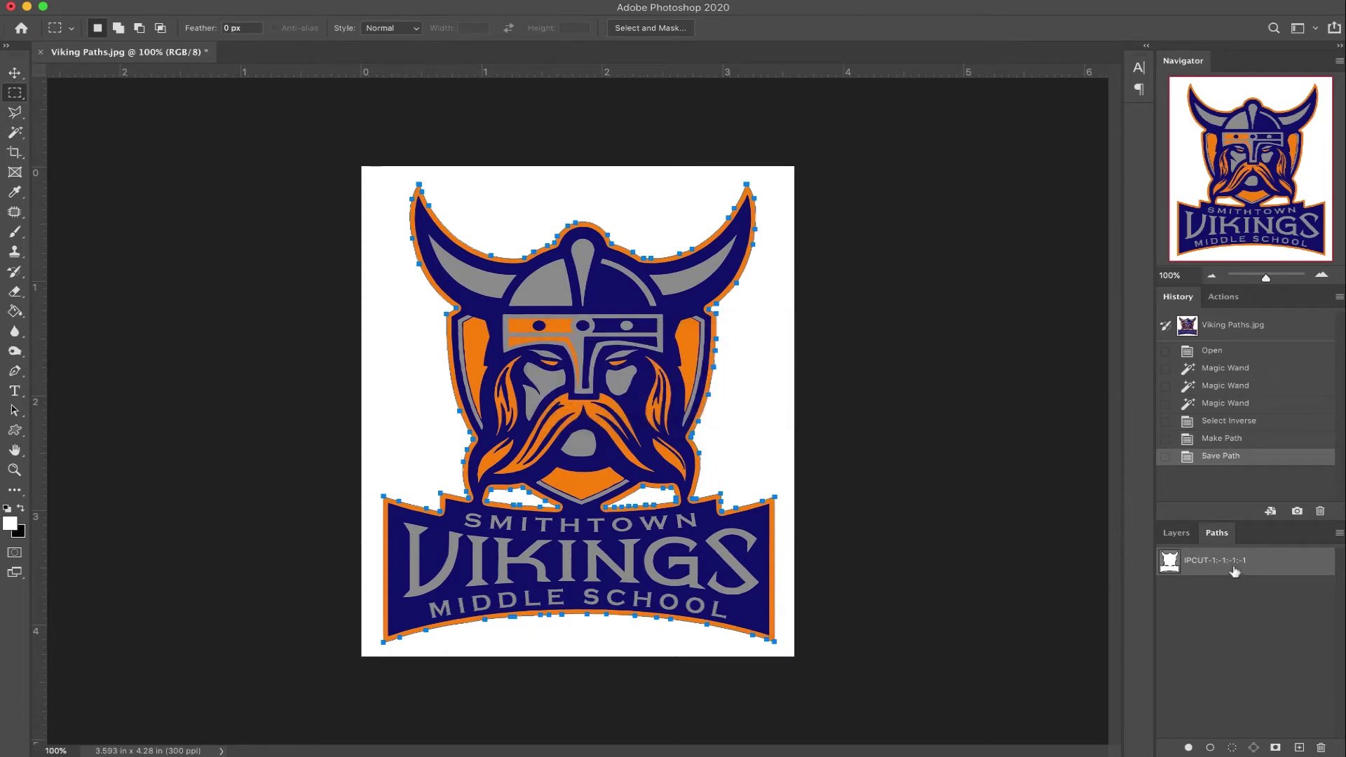
Examine how closely the saved path follows the orange outline and the white gaps below the beard, switching its display on and off.
{"action": "left_click", "coordinate": [1226, 624]}
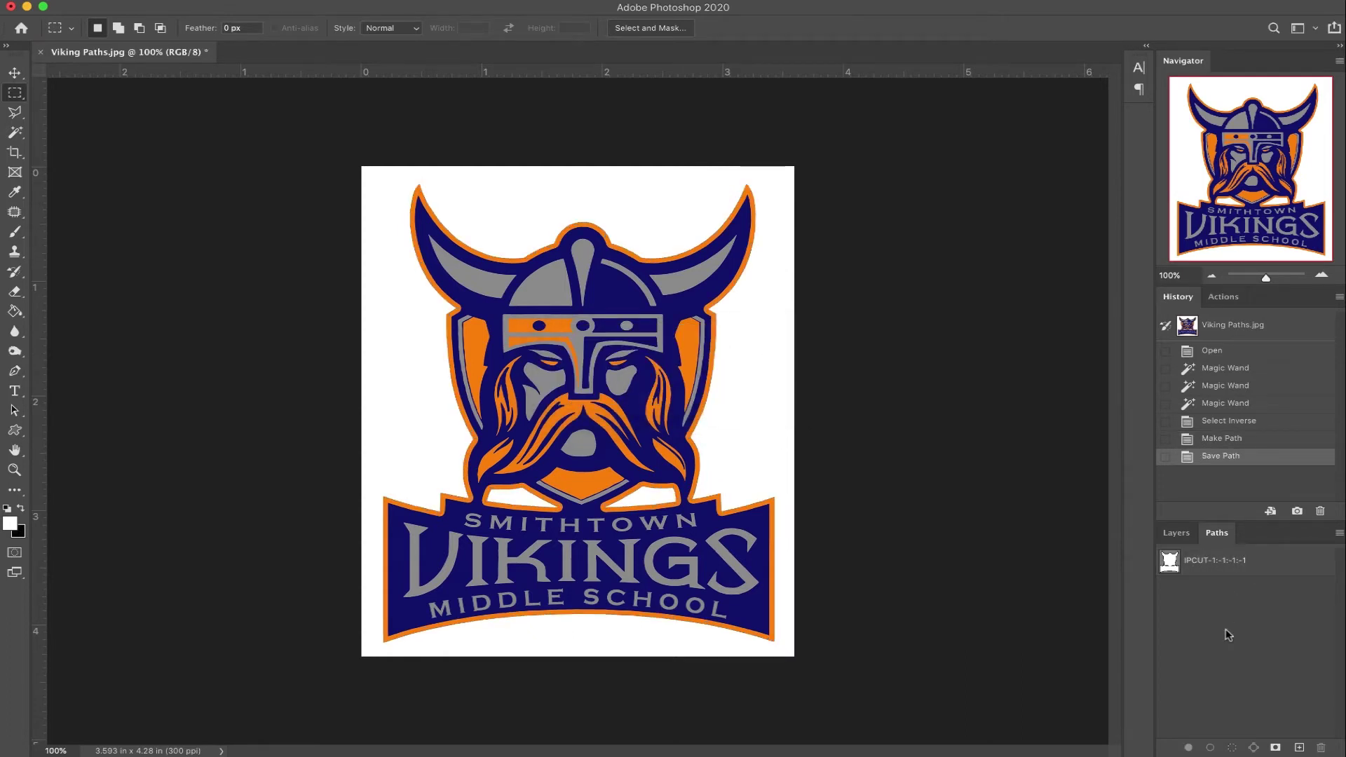
{"action": "left_click", "coordinate": [1218, 566]}
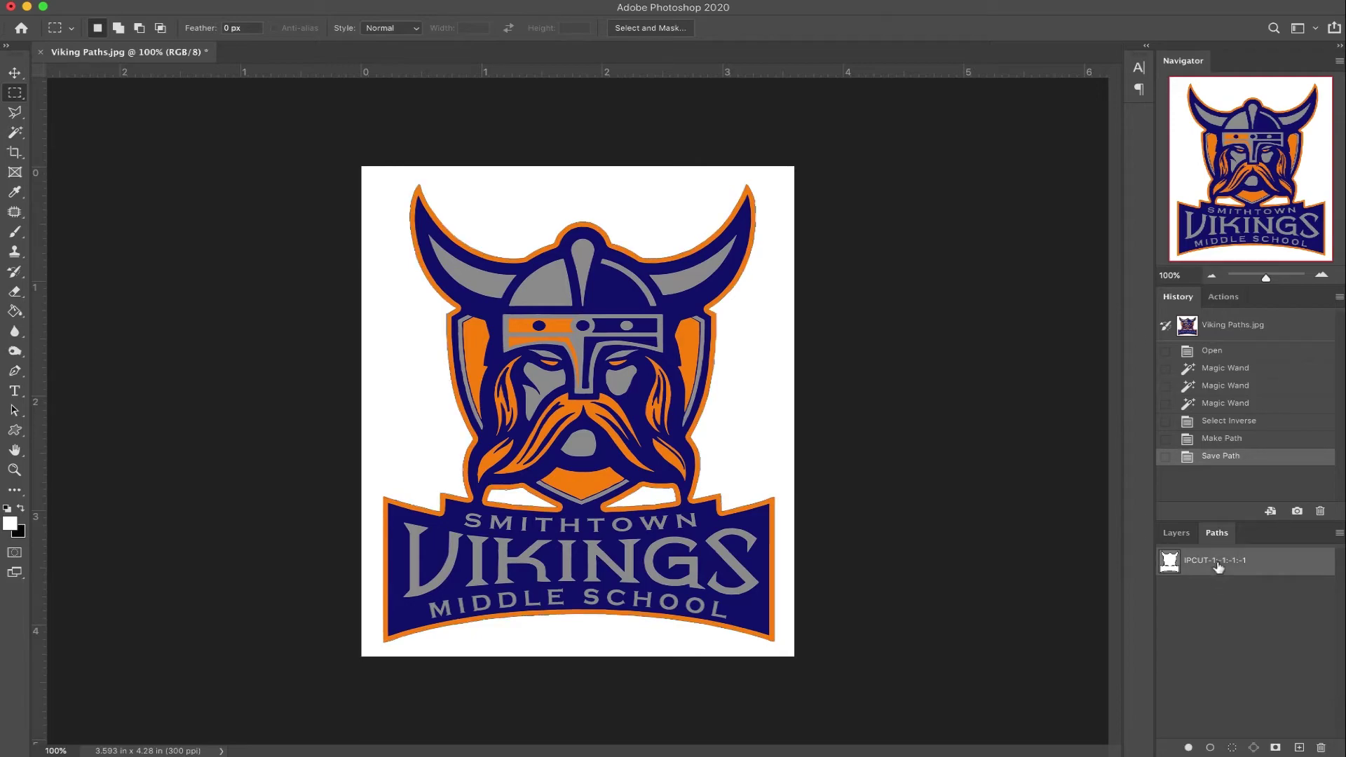
{"action": "left_click", "coordinate": [1321, 275]}
{"action": "left_click", "coordinate": [1321, 275]}
{"action": "left_click", "coordinate": [1321, 275]}
{"action": "left_click", "coordinate": [1320, 275]}
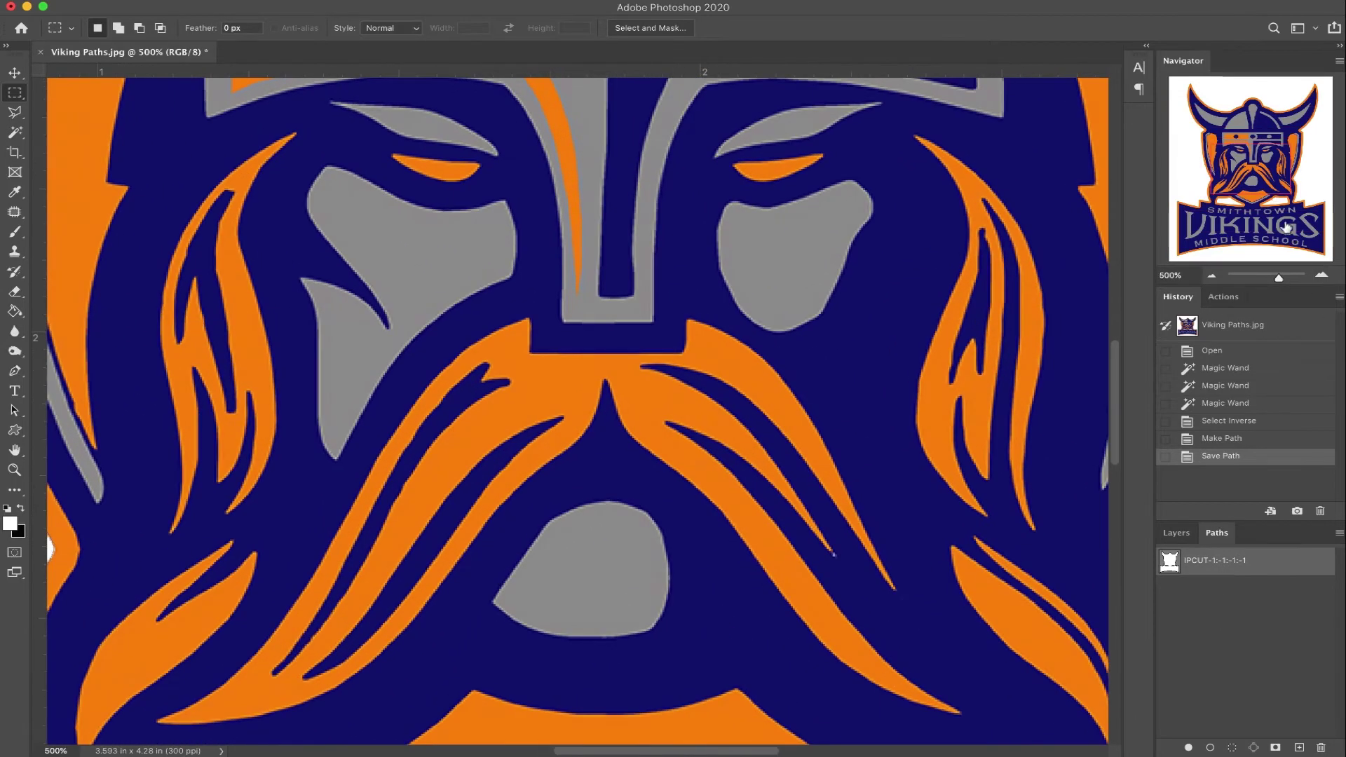
{"action": "left_click_drag", "start_coordinate": [1263, 171], "coordinate": [1276, 201]}
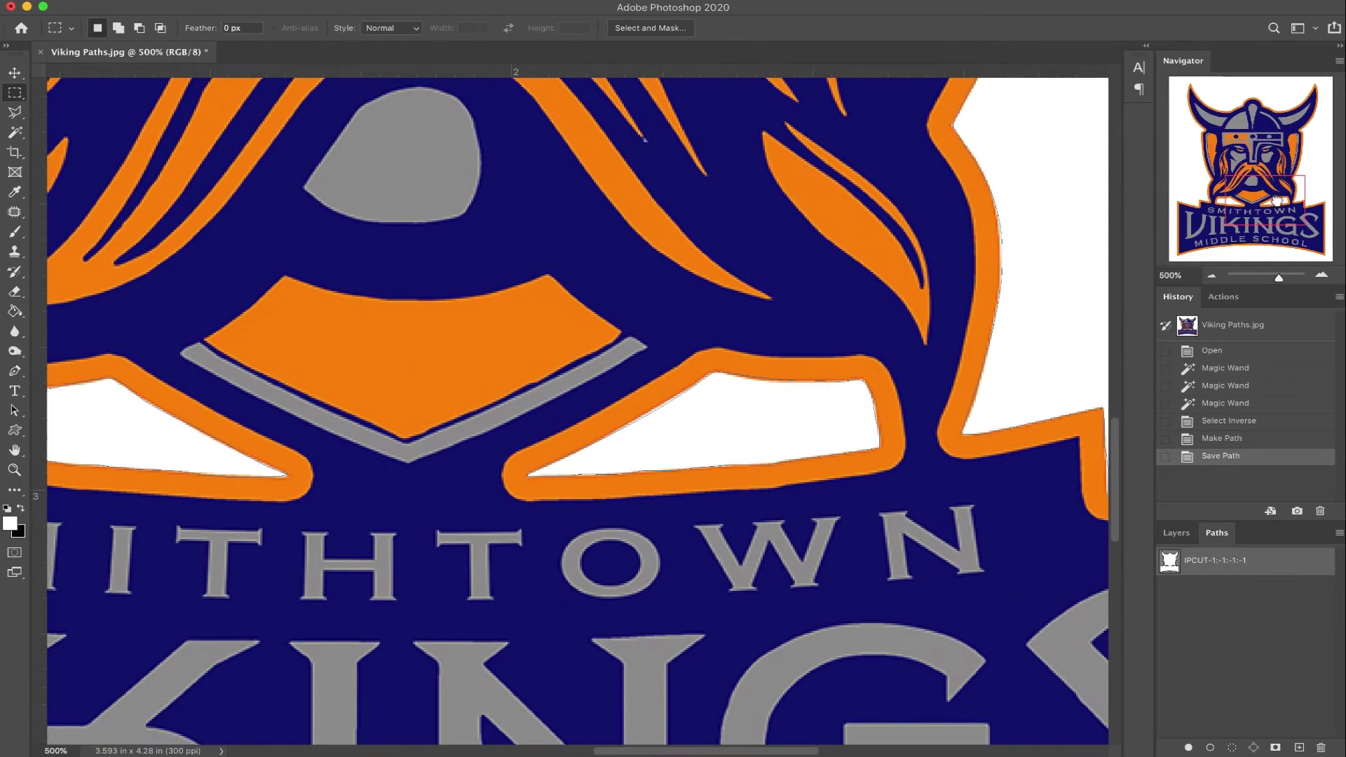
{"action": "left_click", "coordinate": [1216, 643]}
{"action": "left_click", "coordinate": [1210, 567]}
{"action": "left_click", "coordinate": [1321, 275]}
{"action": "left_click", "coordinate": [1320, 275]}
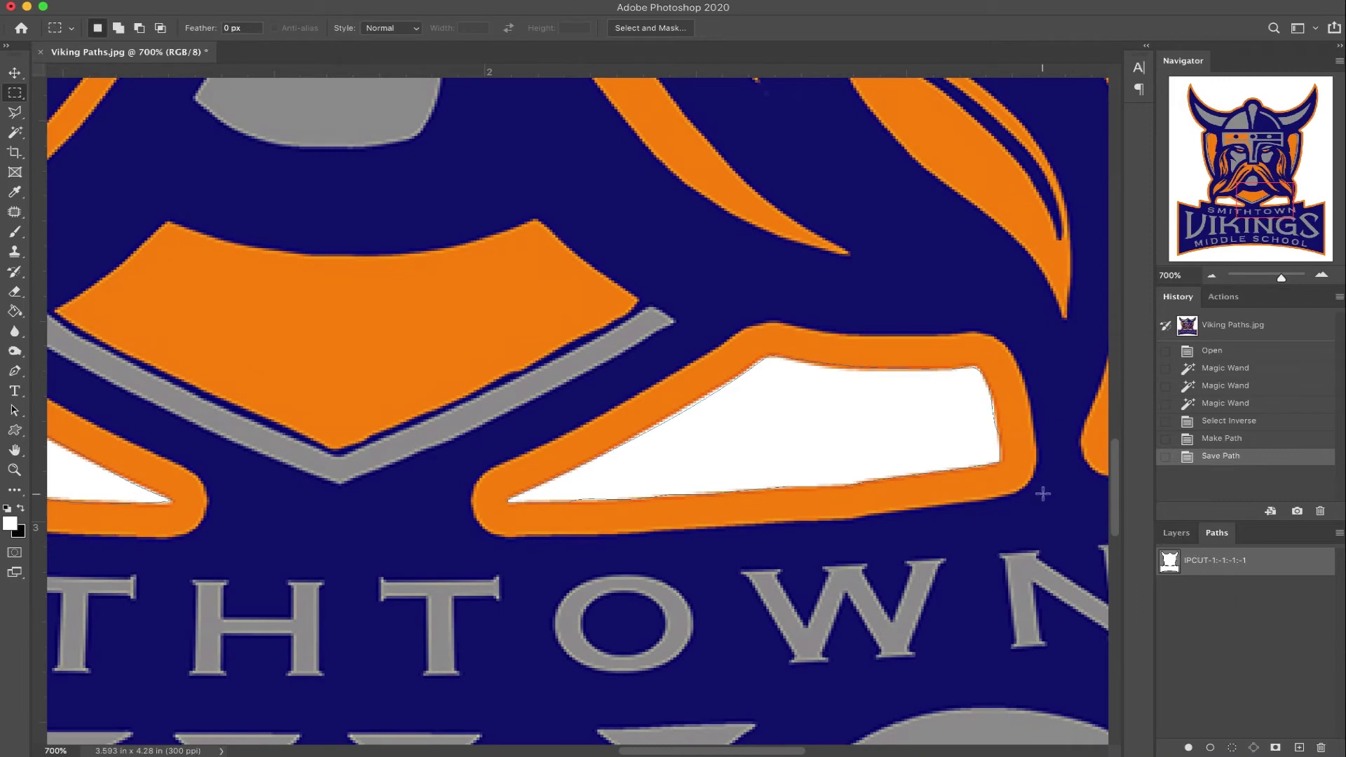
{"action": "left_click", "coordinate": [1228, 622]}
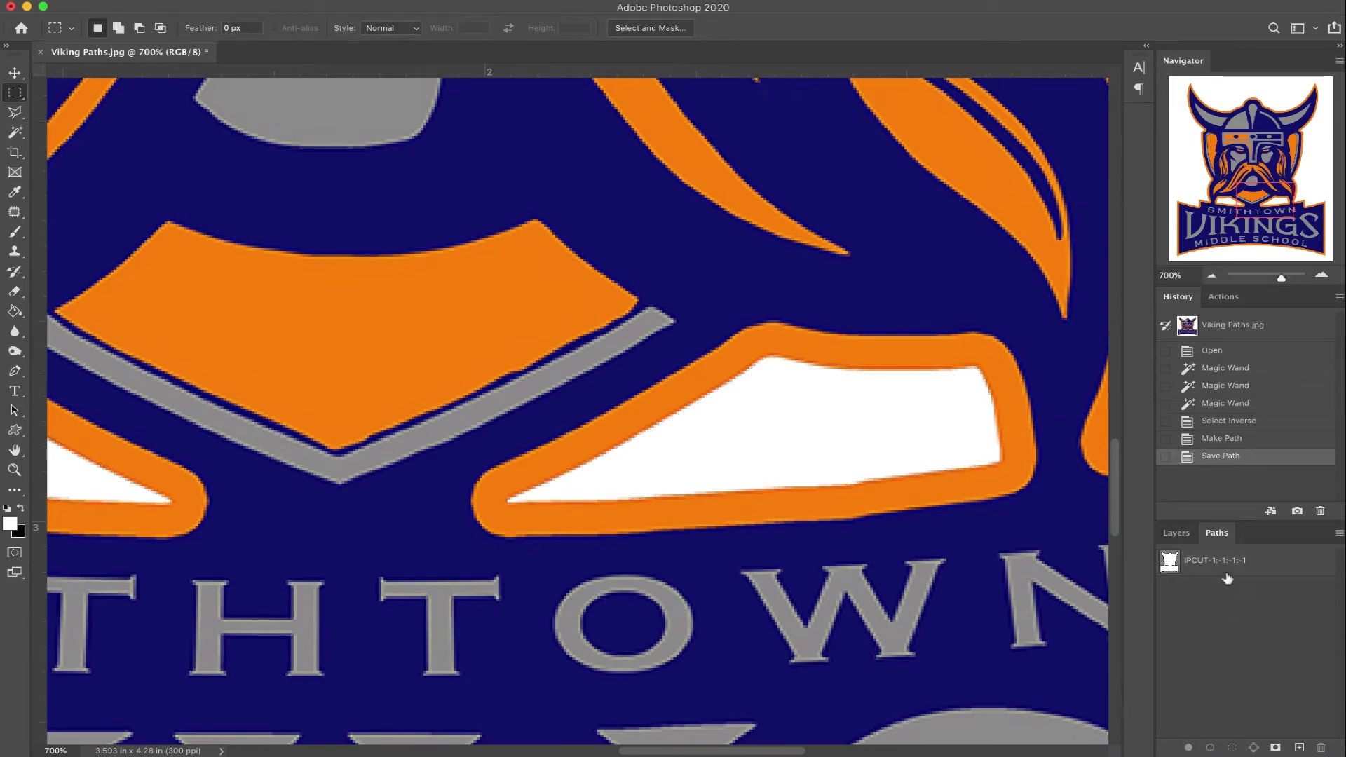
{"action": "left_click", "coordinate": [1225, 562]}
{"action": "left_click", "coordinate": [1222, 602]}
{"action": "left_click", "coordinate": [1211, 562]}
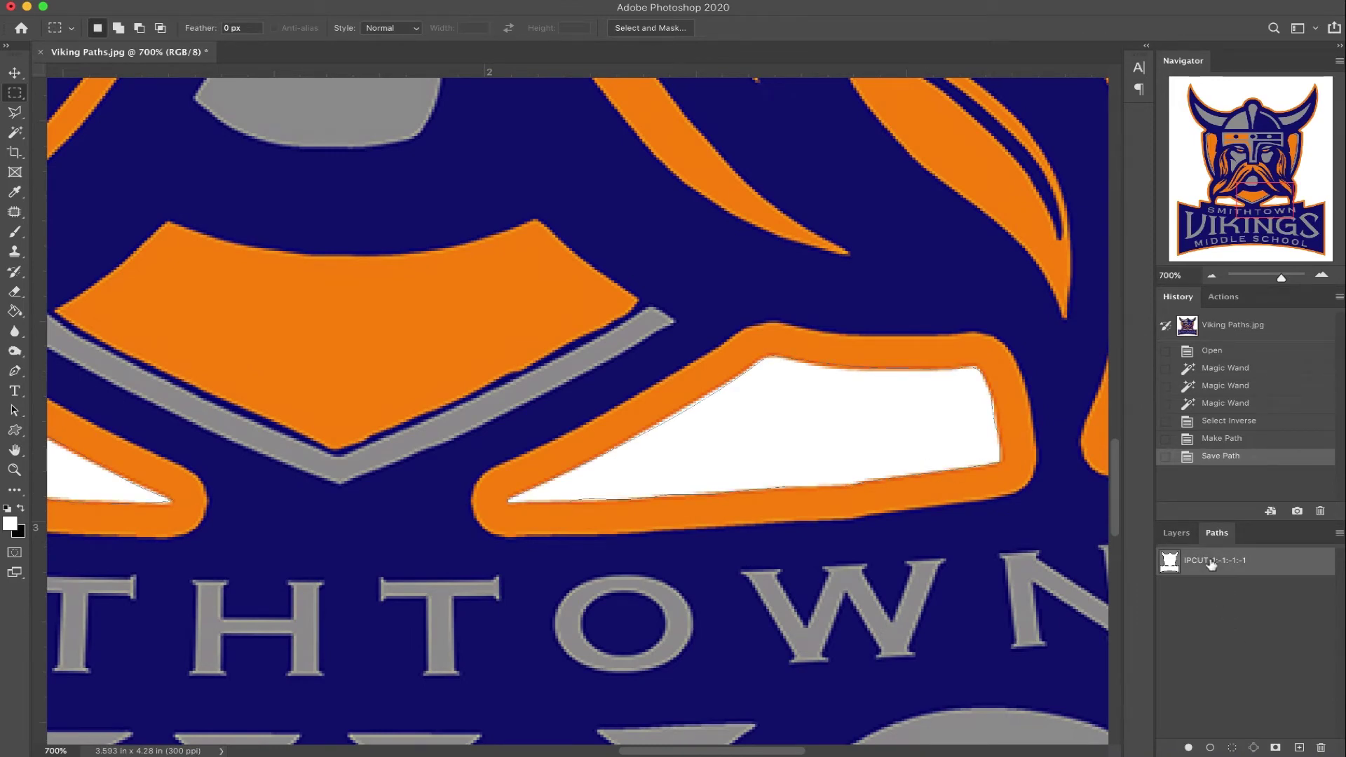
{"action": "left_click", "coordinate": [1210, 278]}
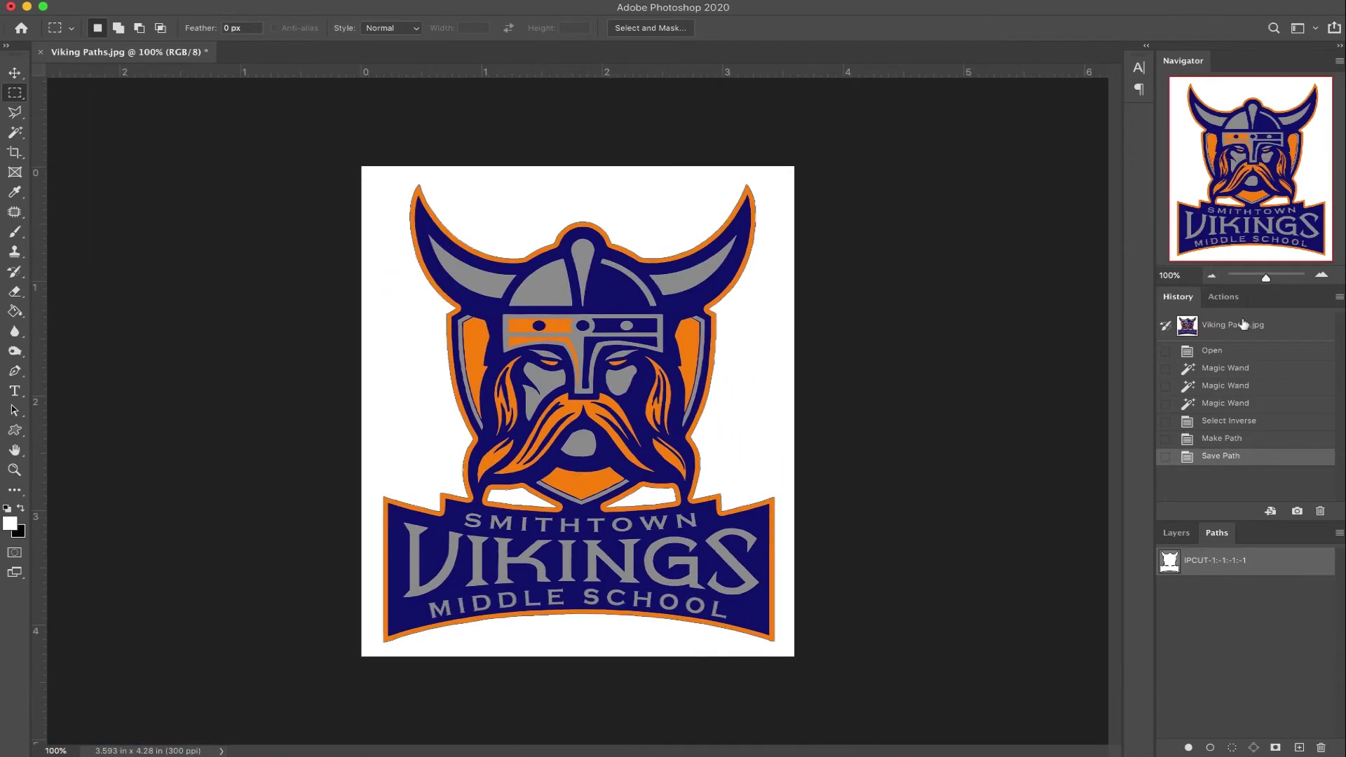
{"action": "left_click", "coordinate": [1322, 276]}
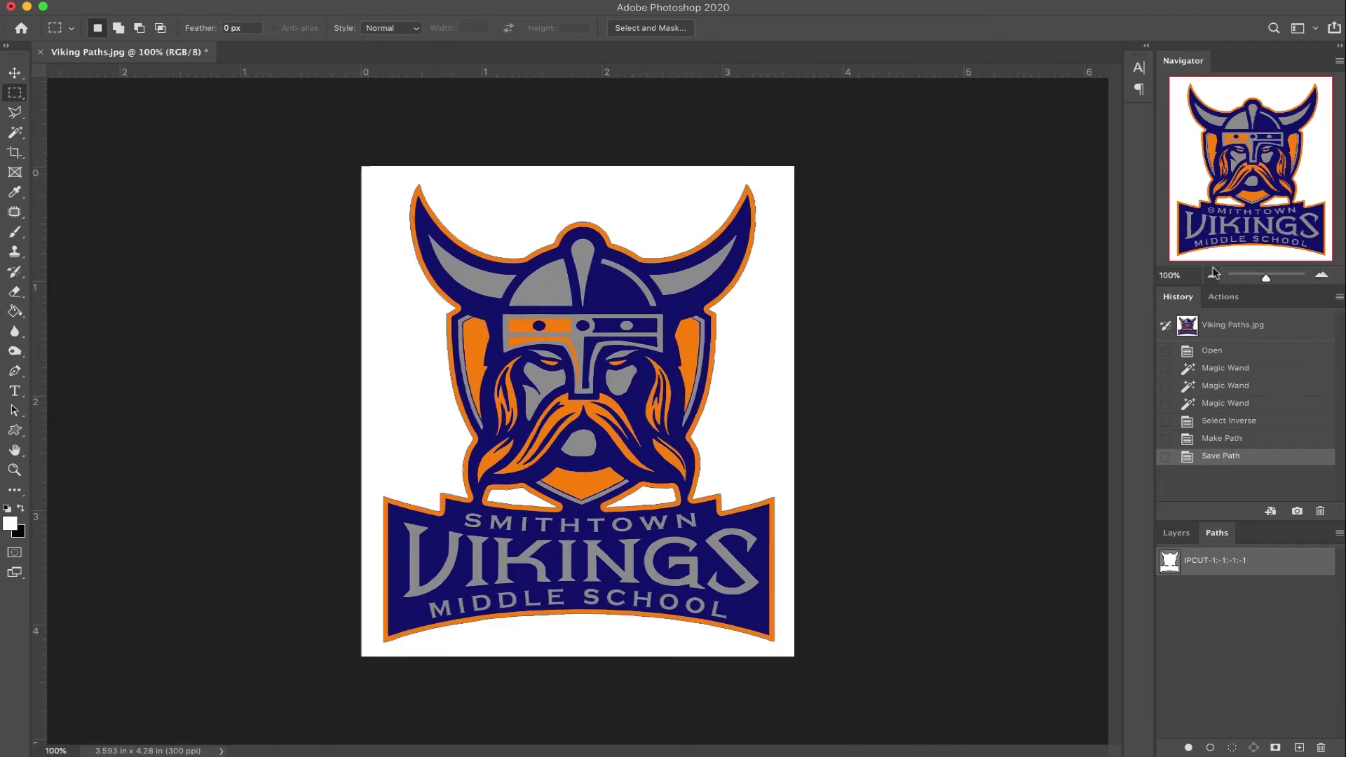
{"action": "left_click", "coordinate": [1211, 274]}
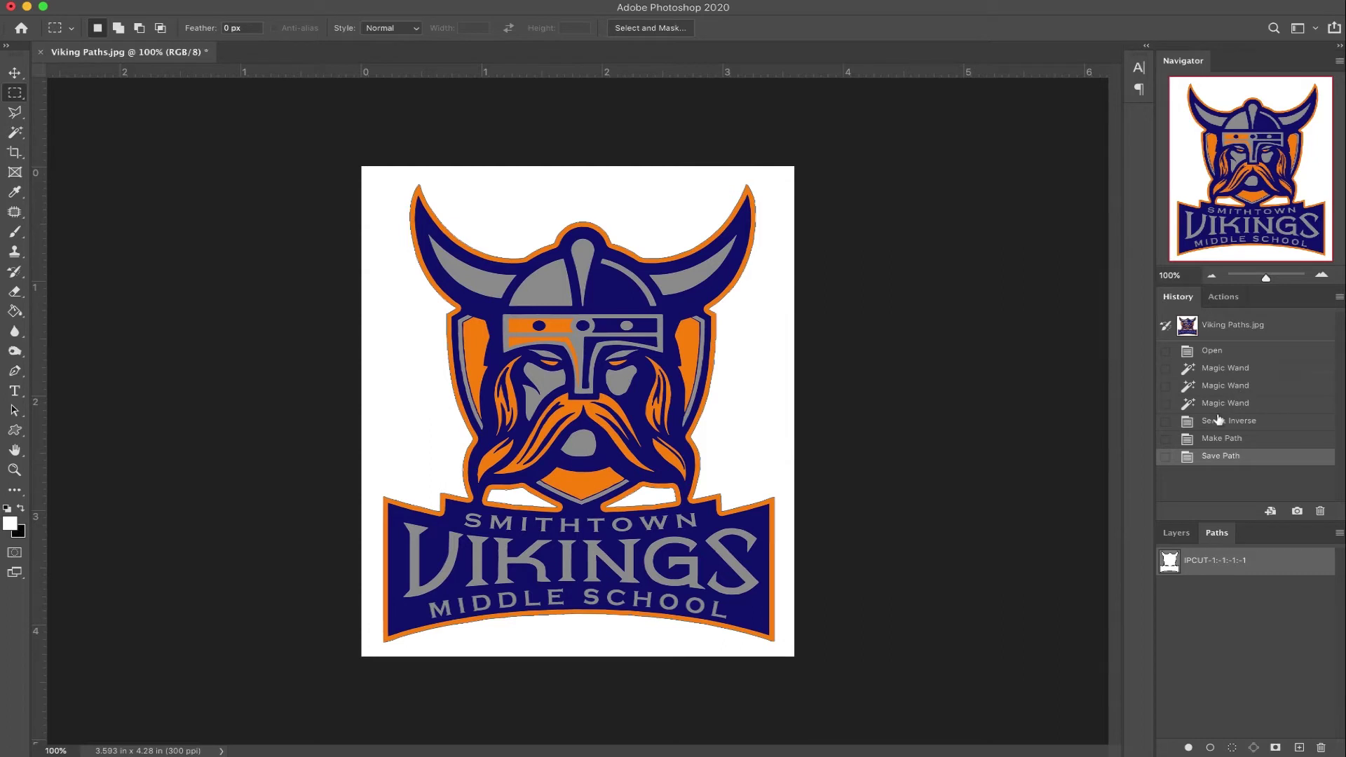
Revert to the Magic Wand selection of only the outer white background and invert it to select the logo.
{"action": "left_click", "coordinate": [1223, 369]}
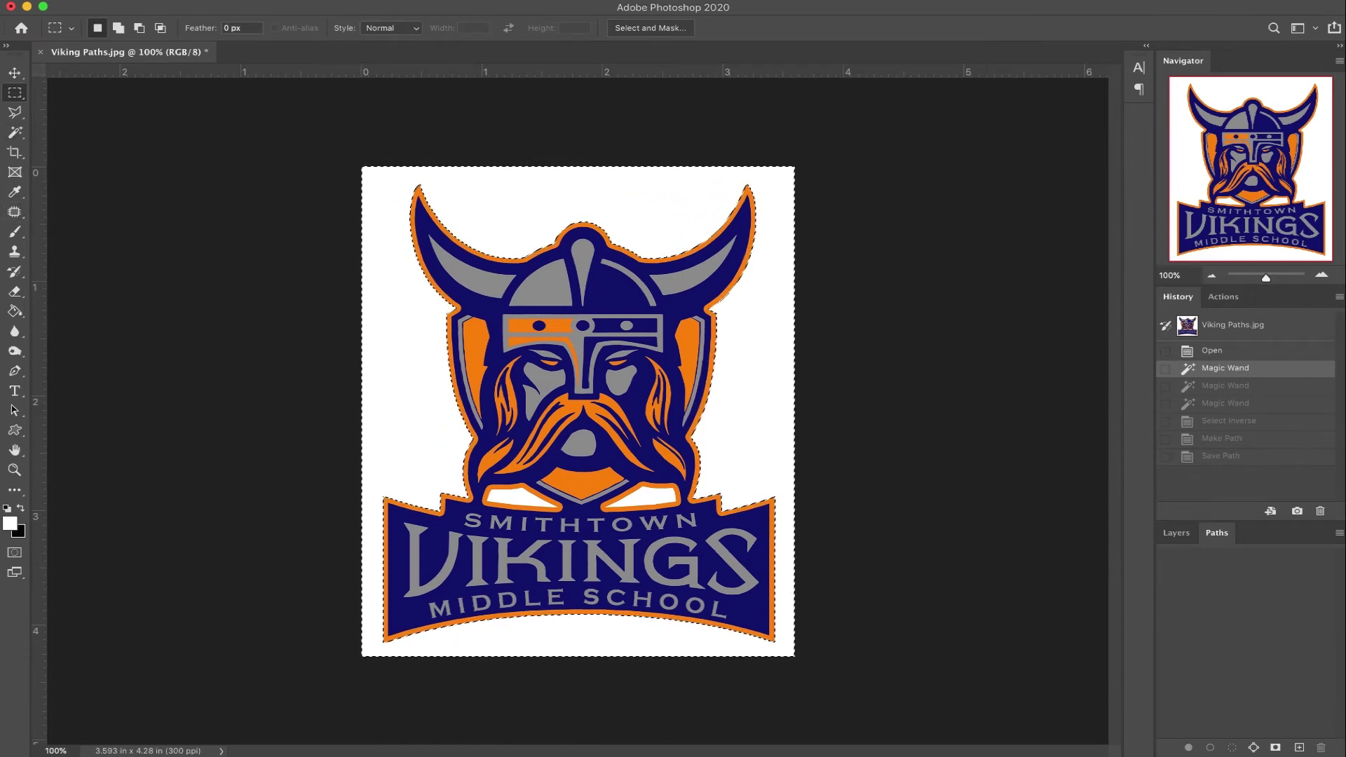
{"action": "left_click", "coordinate": [331, 1]}
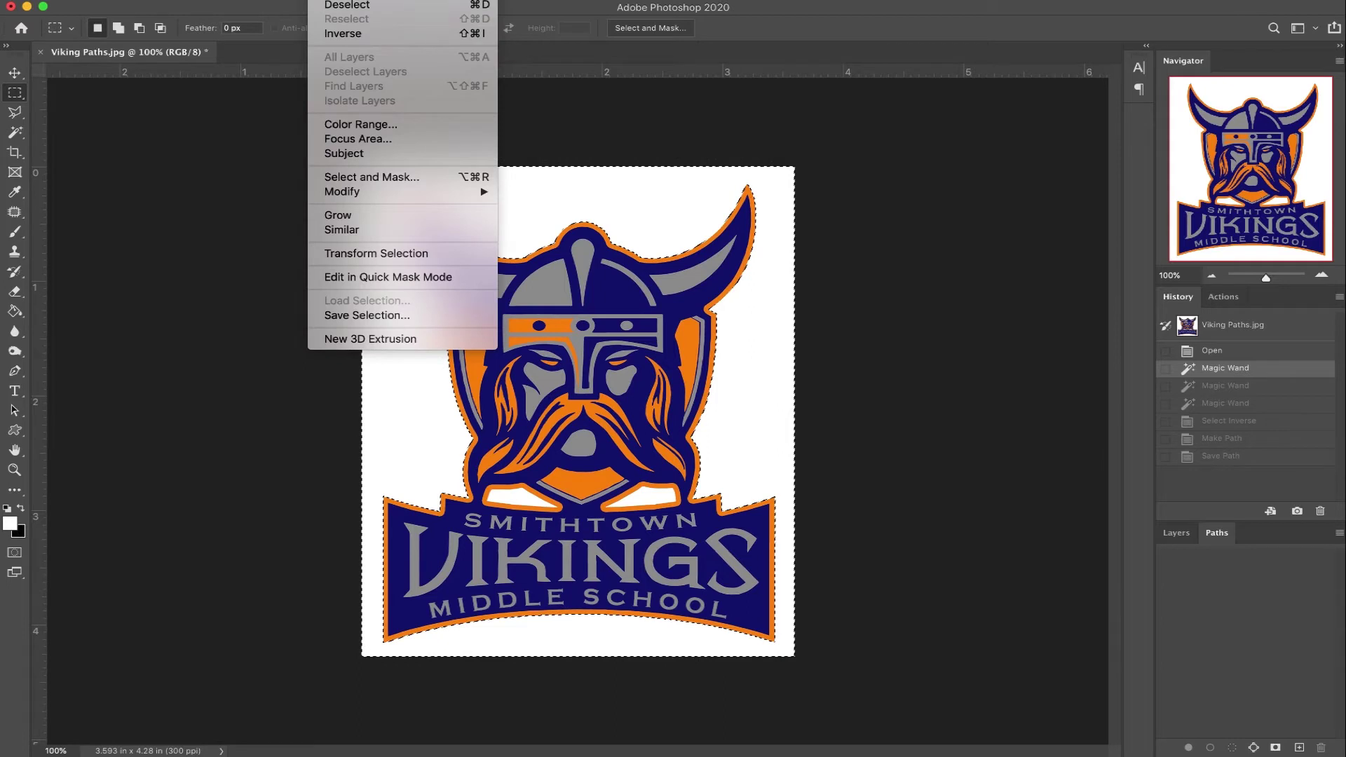
{"action": "left_click", "coordinate": [342, 33]}
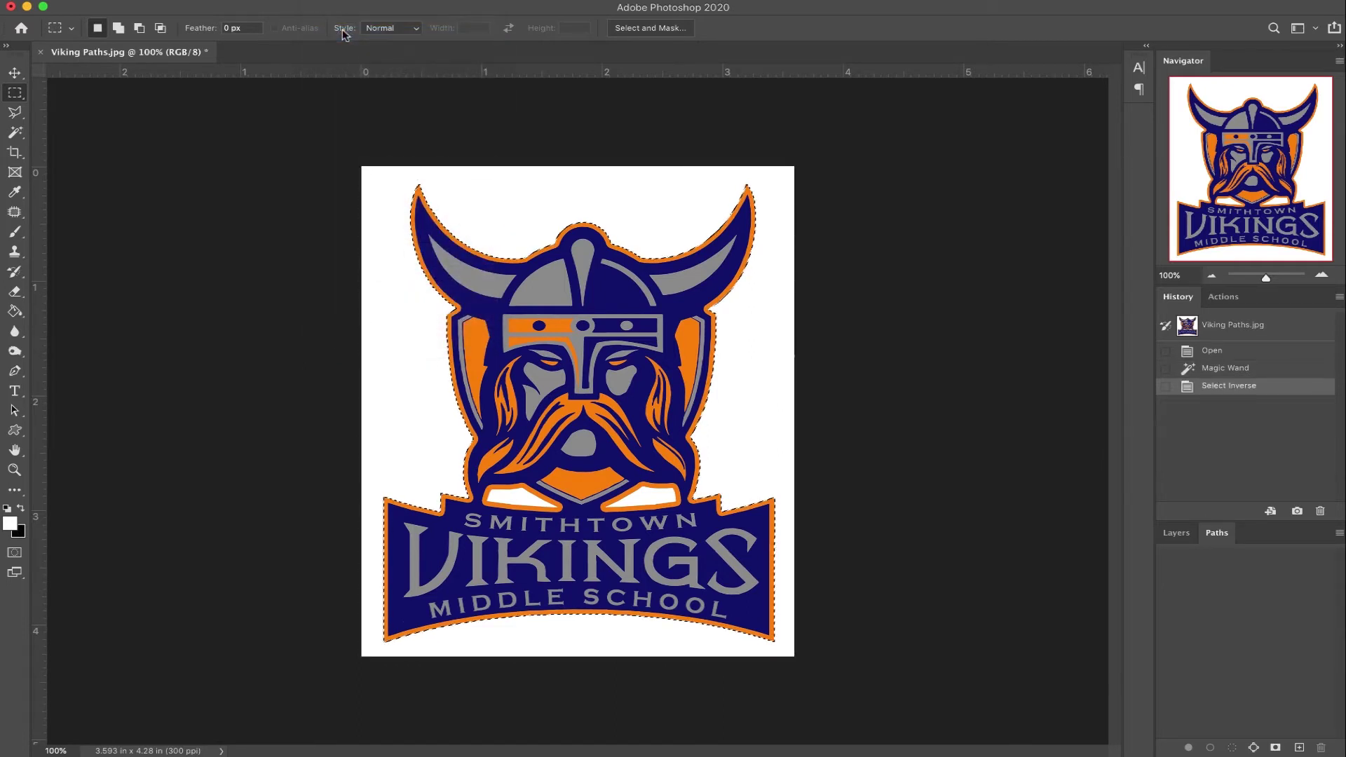
Make a work path from the inverted outer selection with a tolerance of 1.0 pixels.
{"action": "right_click", "coordinate": [541, 335]}
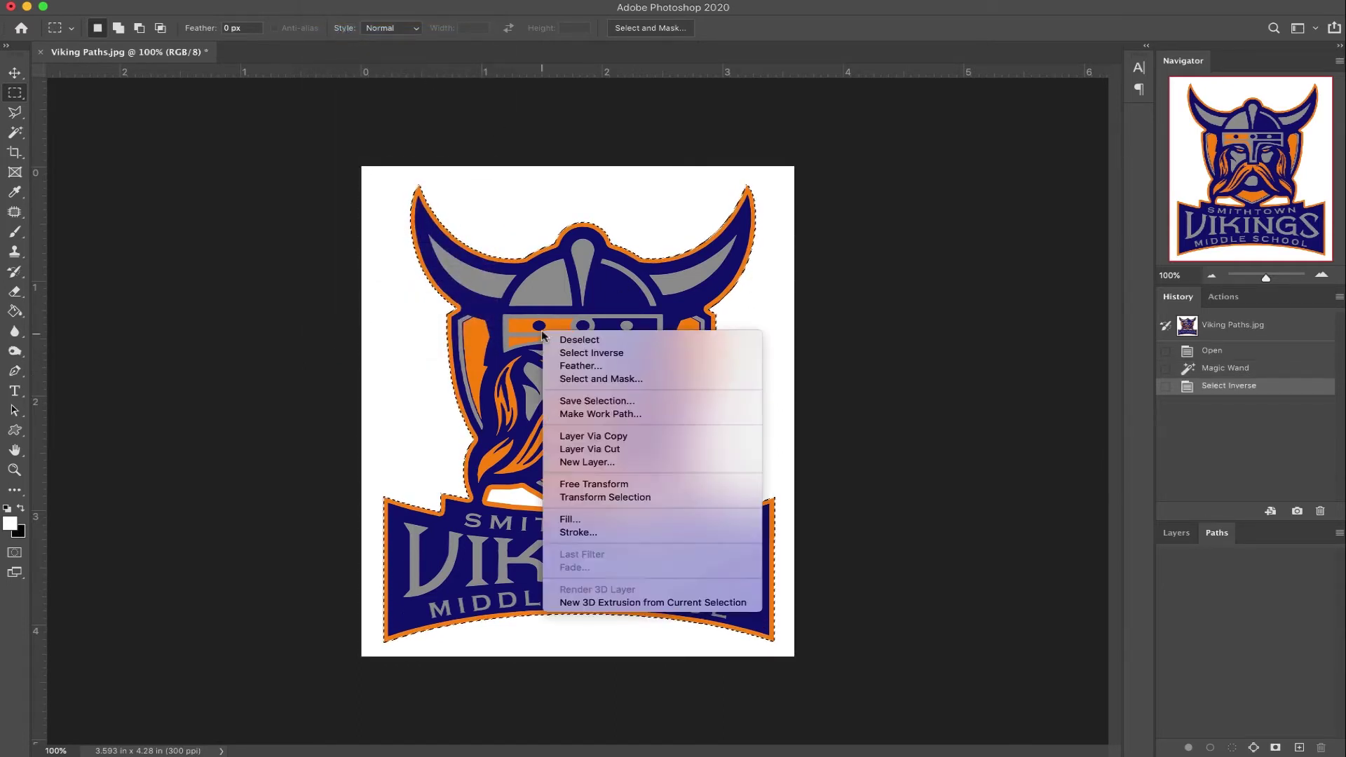
{"action": "left_click", "coordinate": [600, 413]}
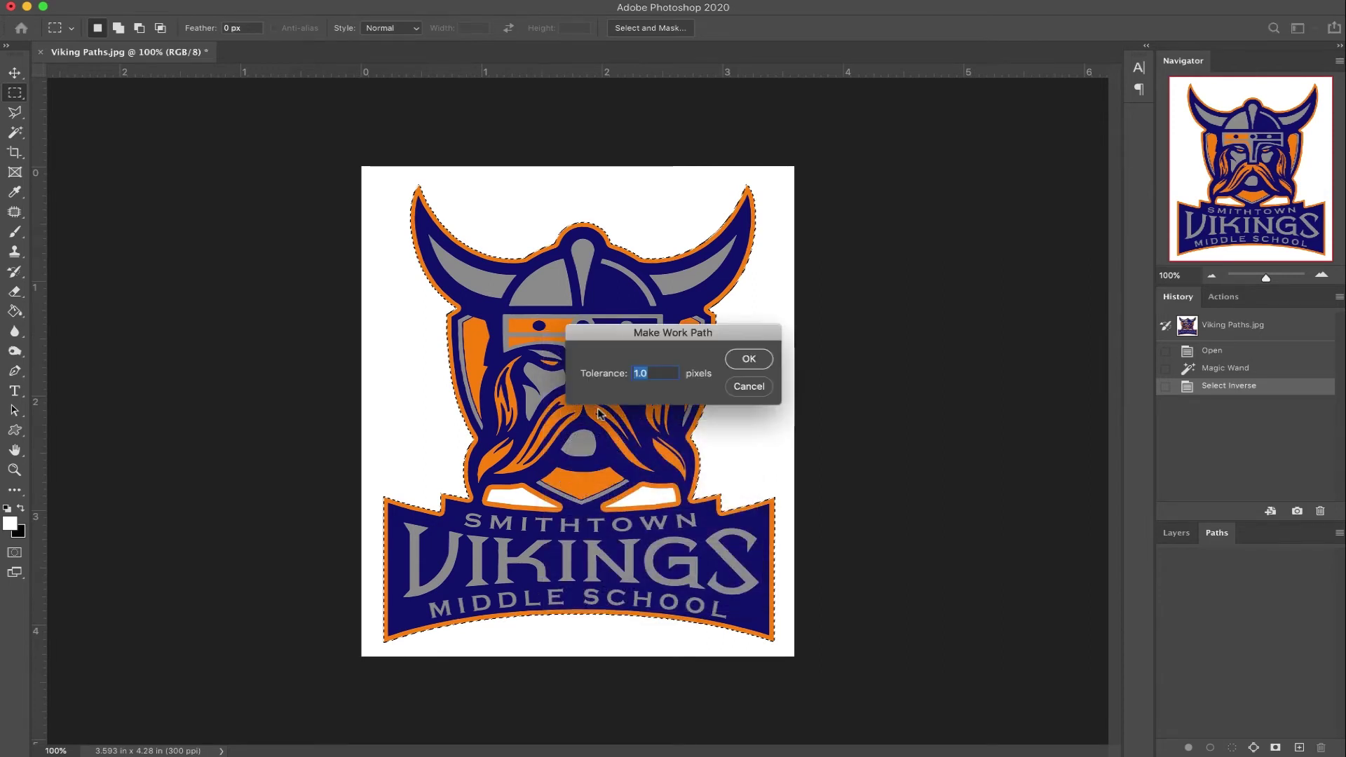
{"action": "left_click", "coordinate": [753, 360]}
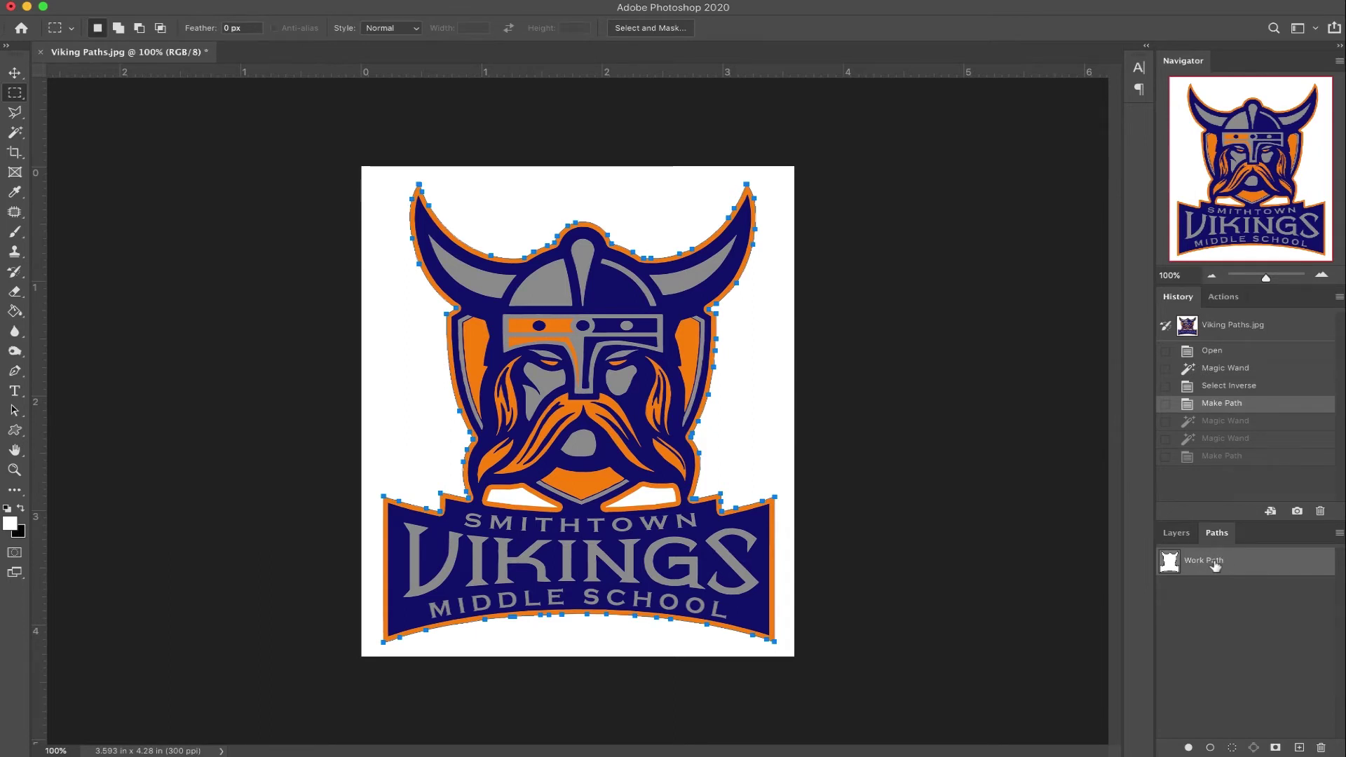
Save the outer work path under the name IPCUT-1:-1:-1:-1.
{"action": "double_click", "coordinate": [1215, 565]}
{"action": "type", "text": "IPC"}
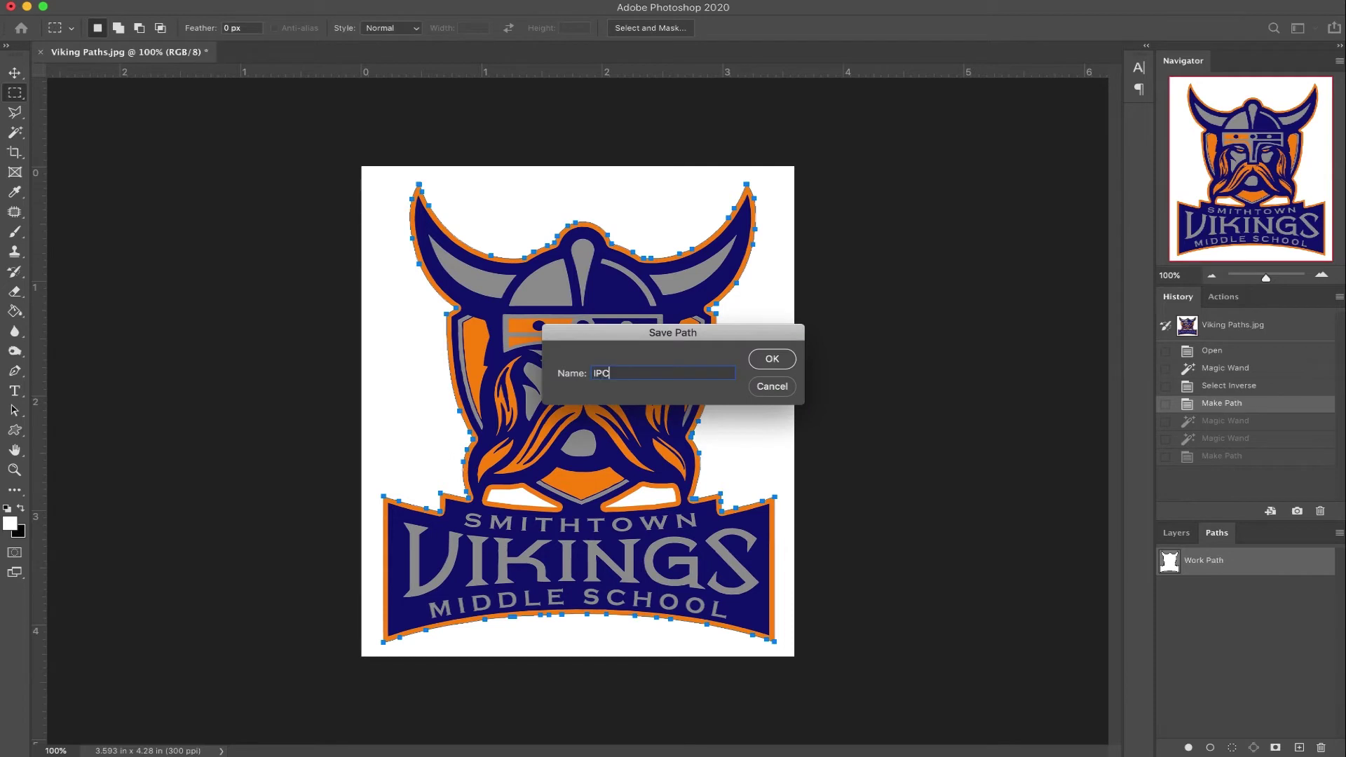
{"action": "type", "text": "UT-1:"}
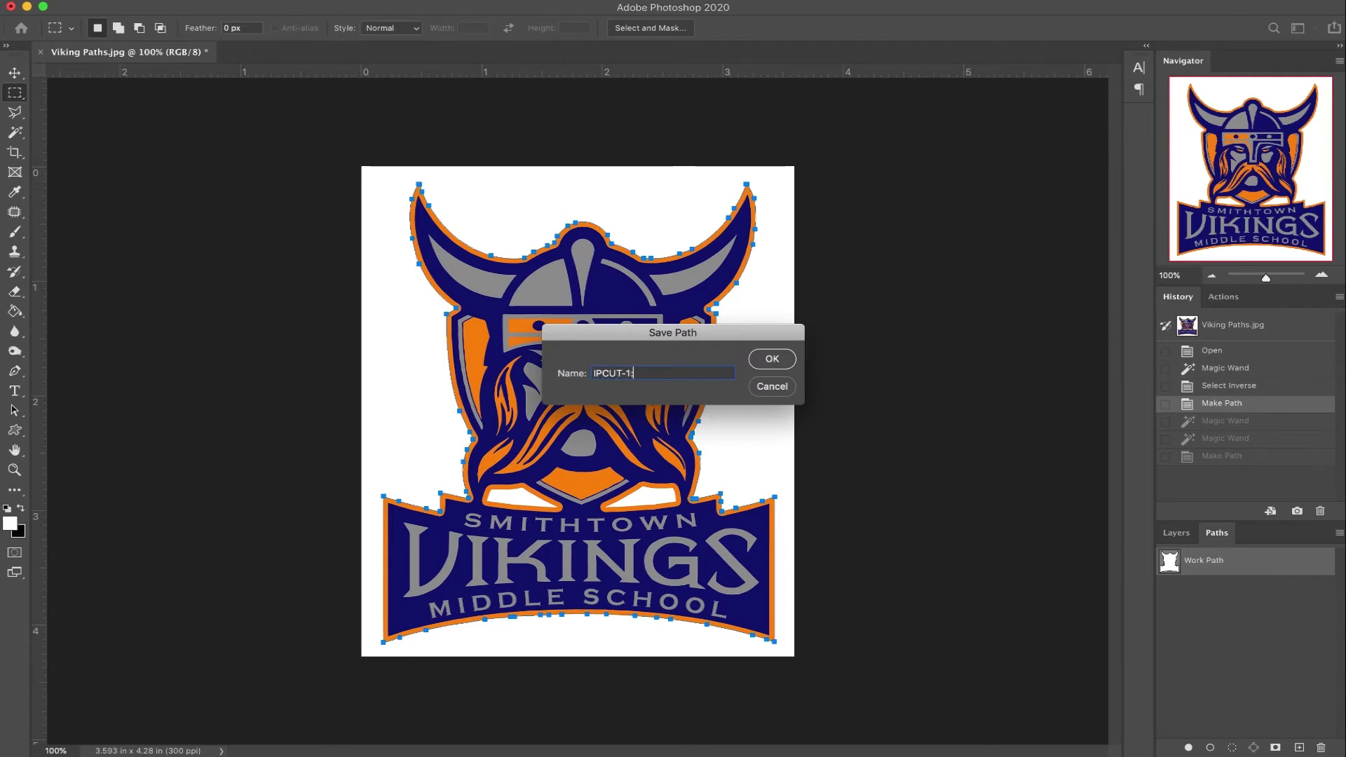
{"action": "type", "text": "-1:-1:-1"}
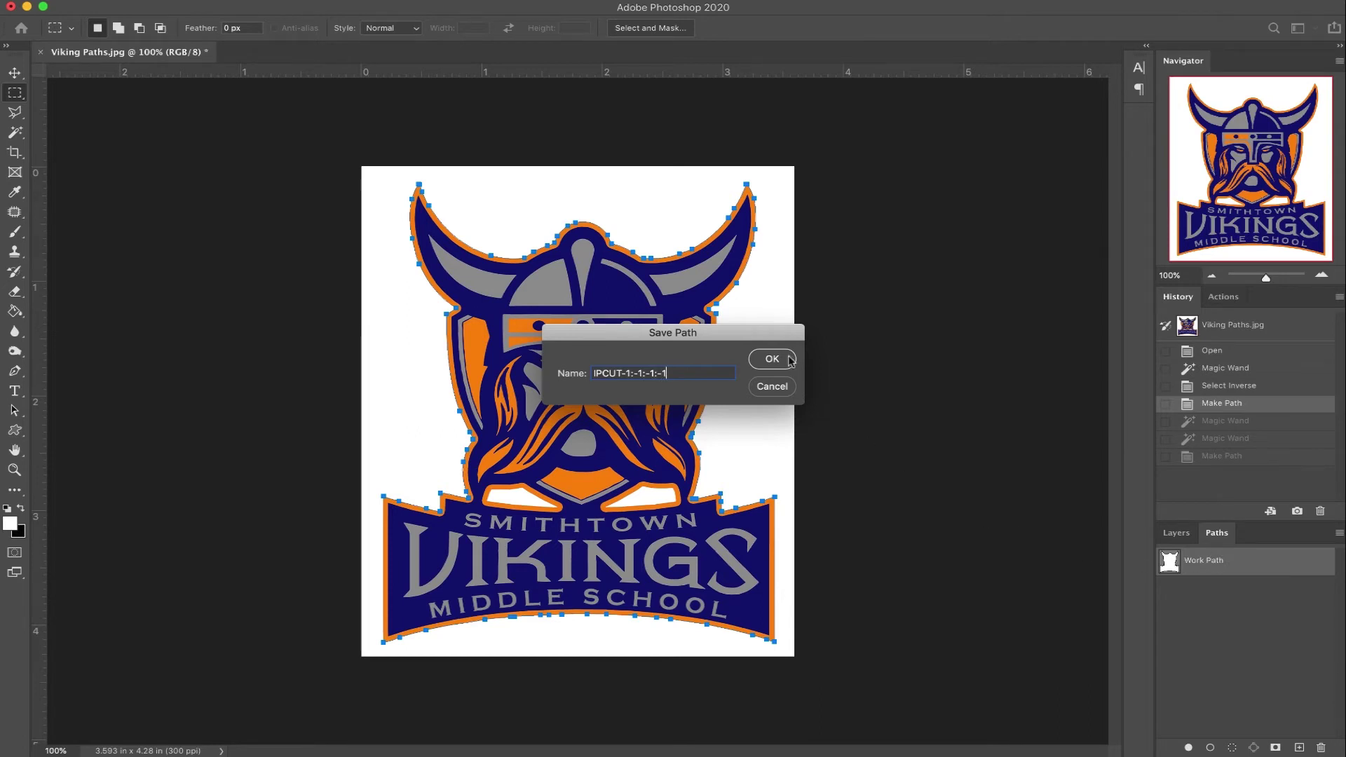
{"action": "left_click", "coordinate": [790, 360]}
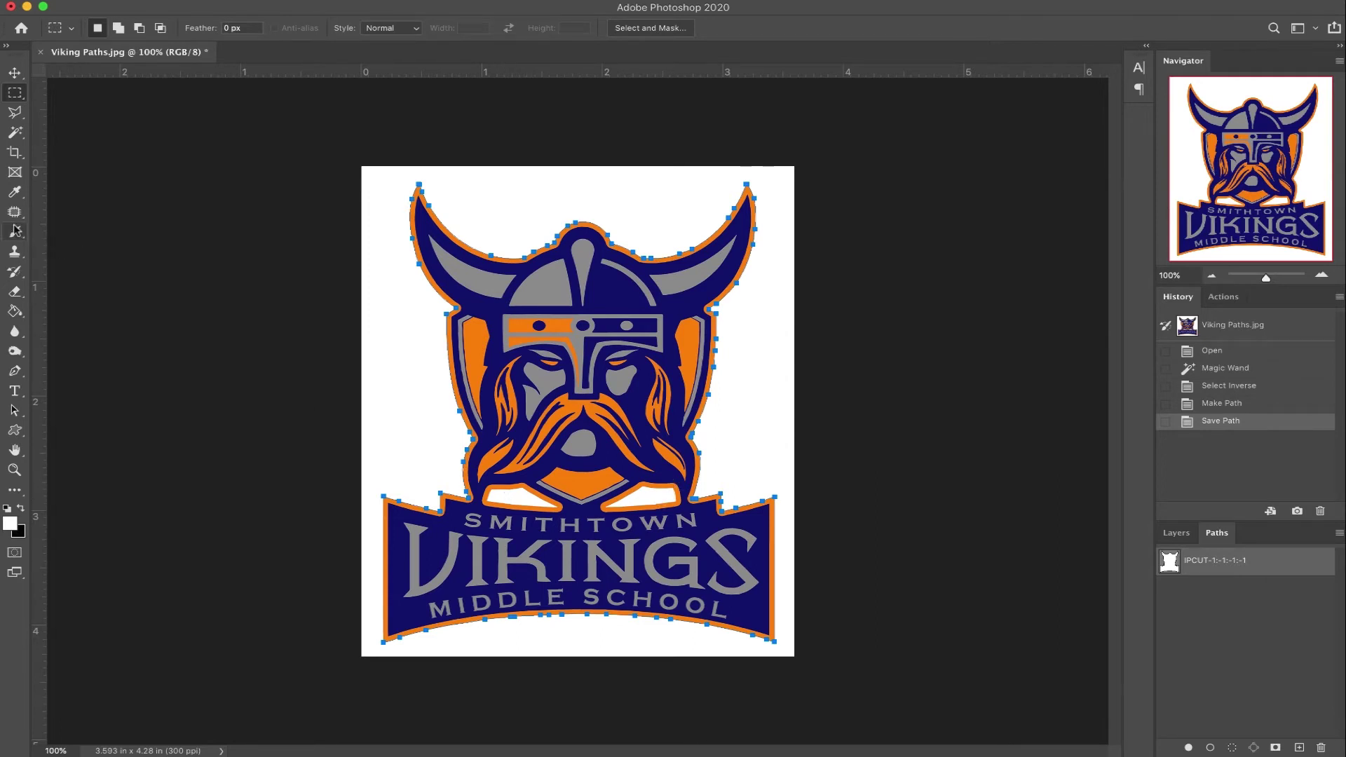
Select both white gaps below the beard with the Magic Wand.
{"action": "left_click", "coordinate": [9, 136]}
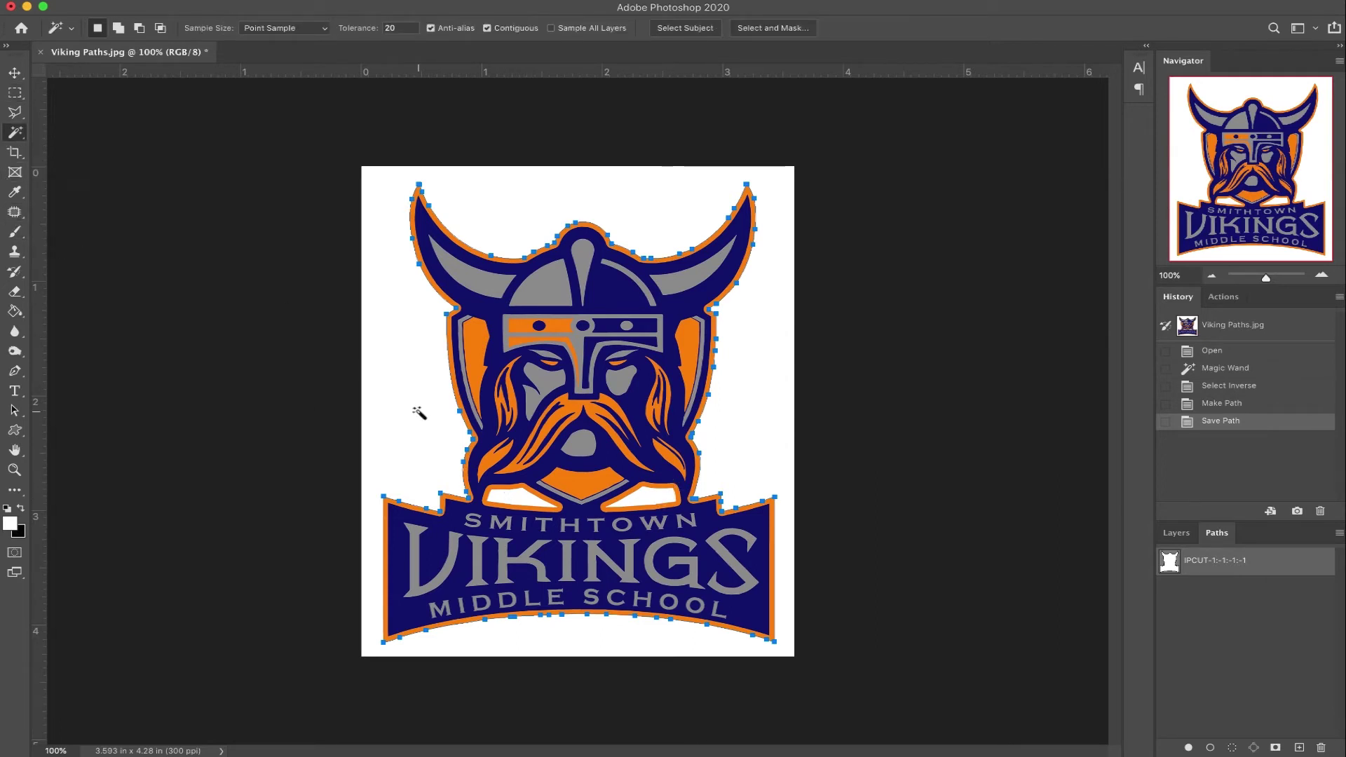
{"action": "left_click", "coordinate": [511, 495]}
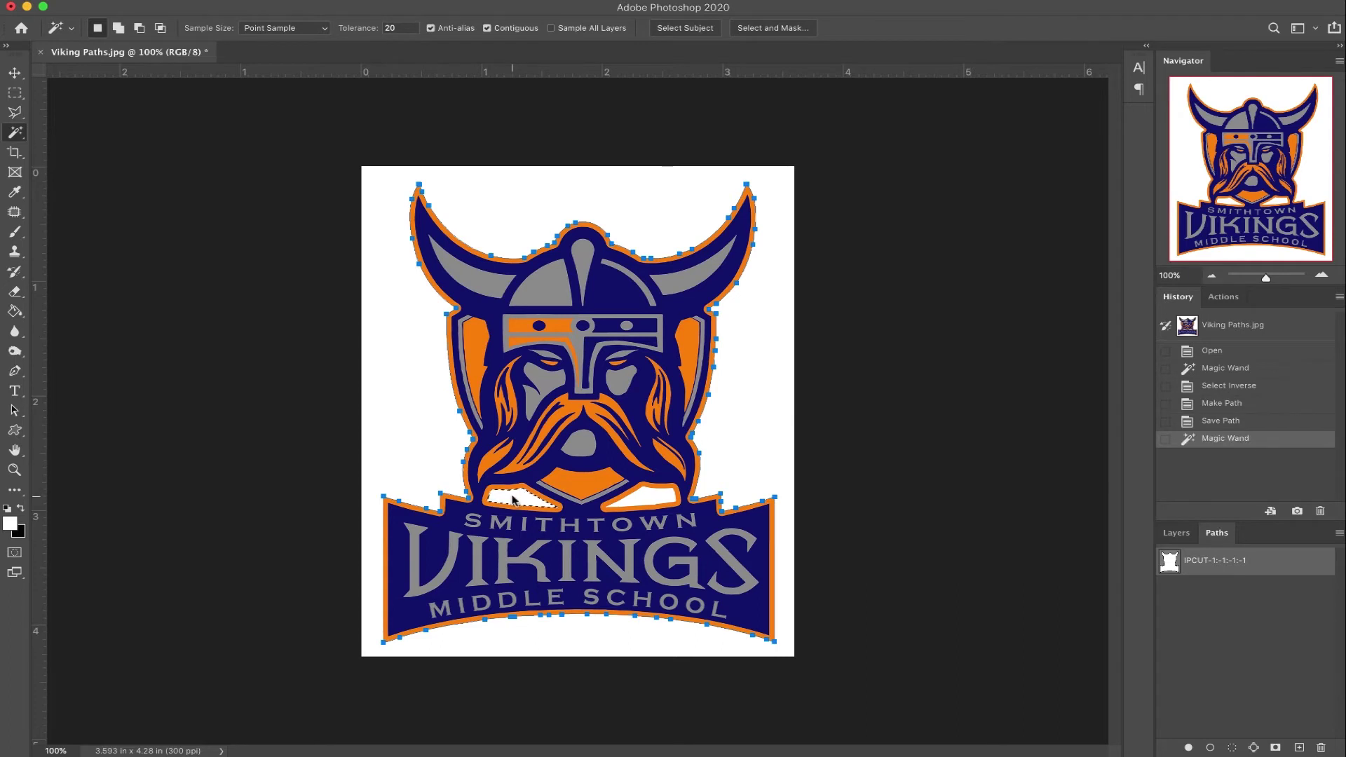
{"action": "left_click", "coordinate": [646, 503], "text": "shift"}
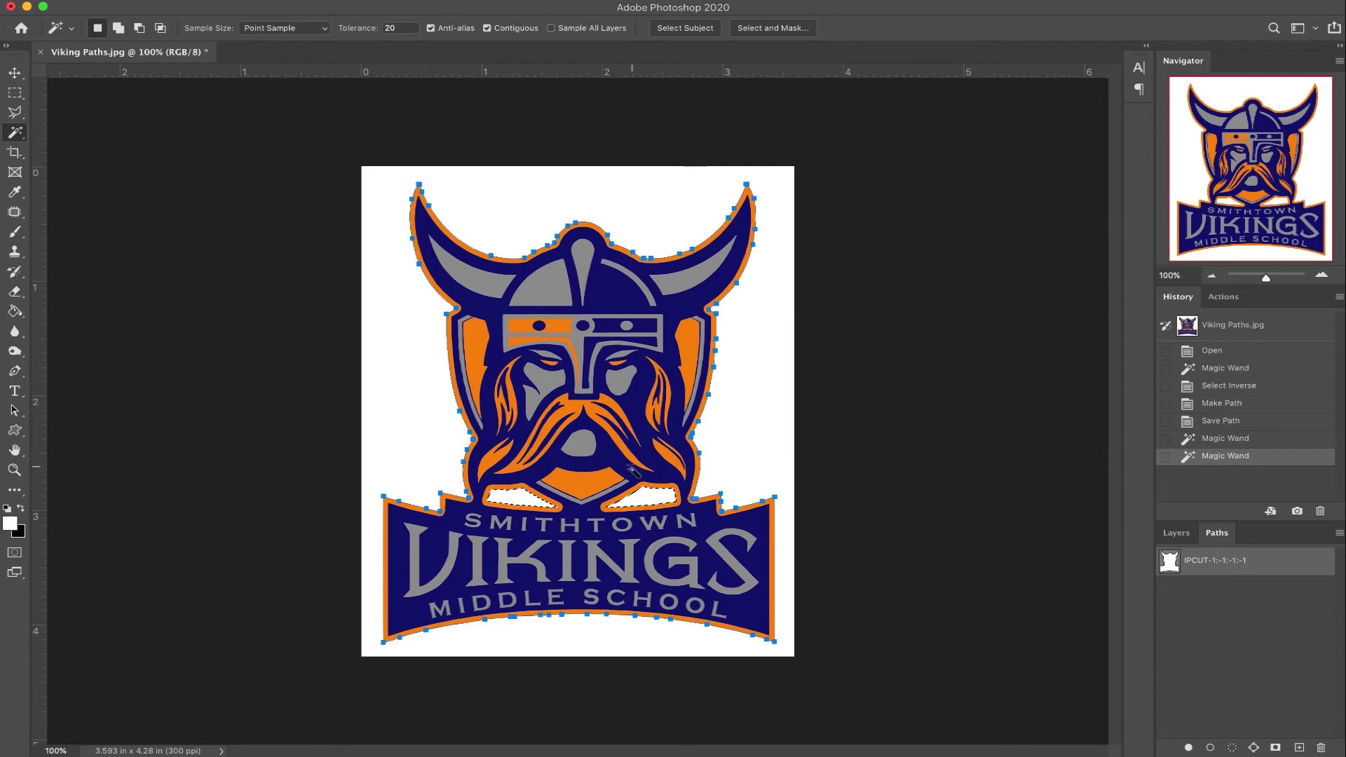
Make a work path from the selection of the two white gaps with a tolerance of 1.0 pixels.
{"action": "left_click", "coordinate": [16, 94]}
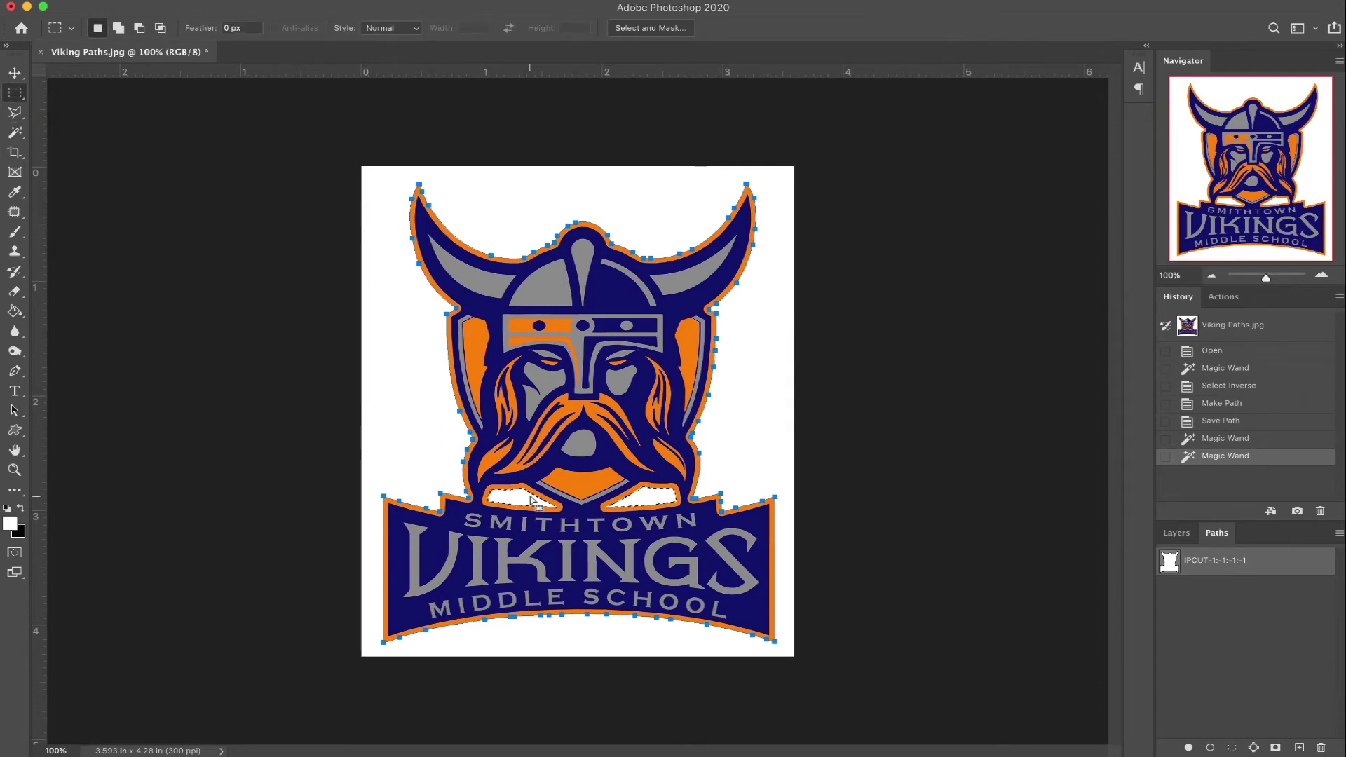
{"action": "right_click", "coordinate": [507, 499]}
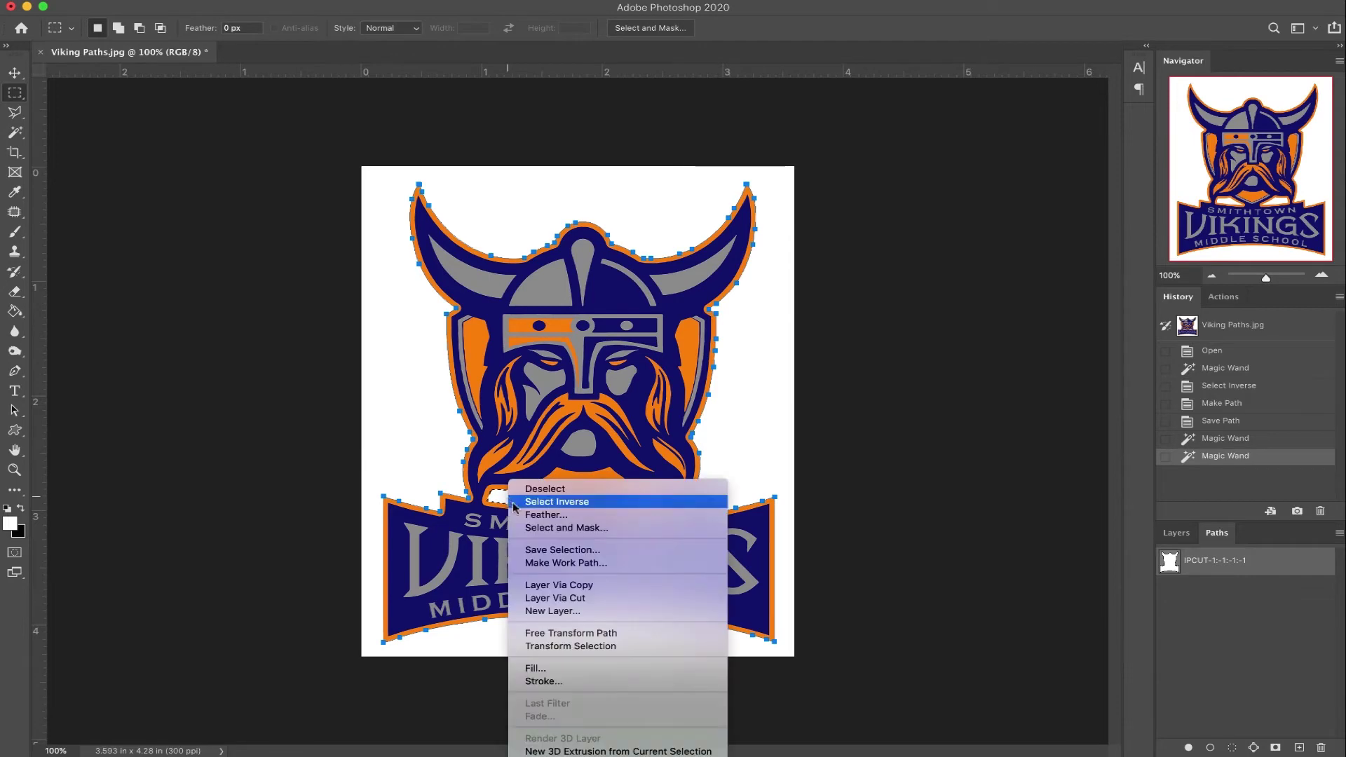
{"action": "left_click", "coordinate": [552, 564]}
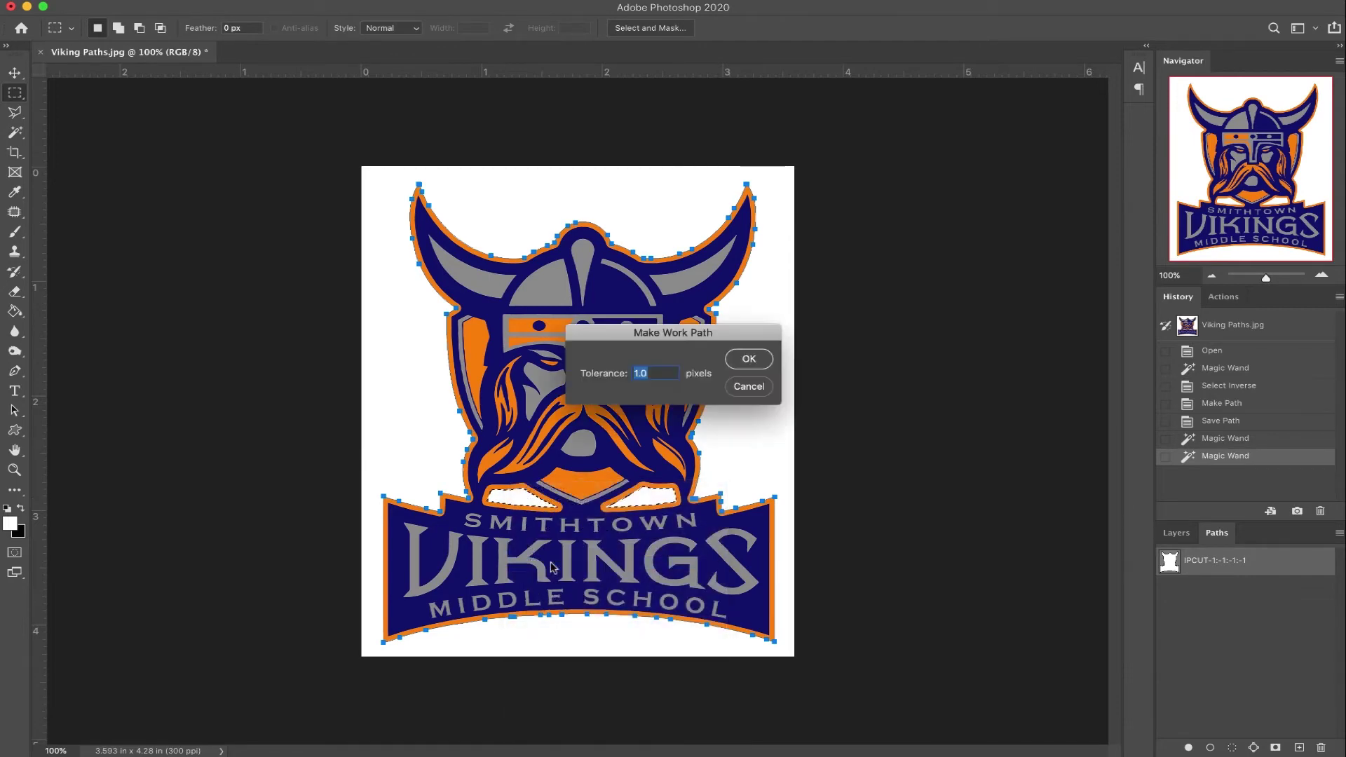
{"action": "left_click", "coordinate": [761, 356]}
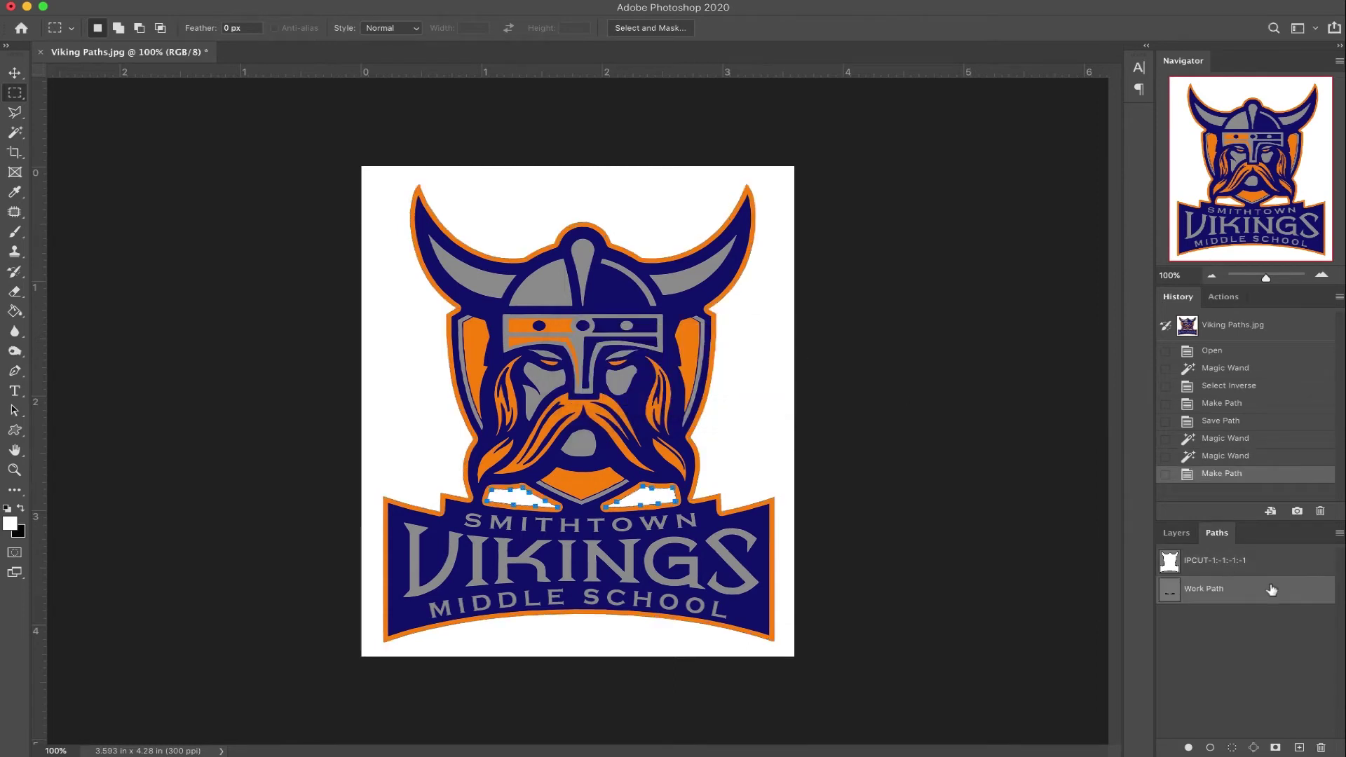
Save the work path of the two gaps under the name IPCUT-2:-1:-1:-1.
{"action": "double_click", "coordinate": [1210, 591]}
{"action": "type", "text": "IPCUT"}
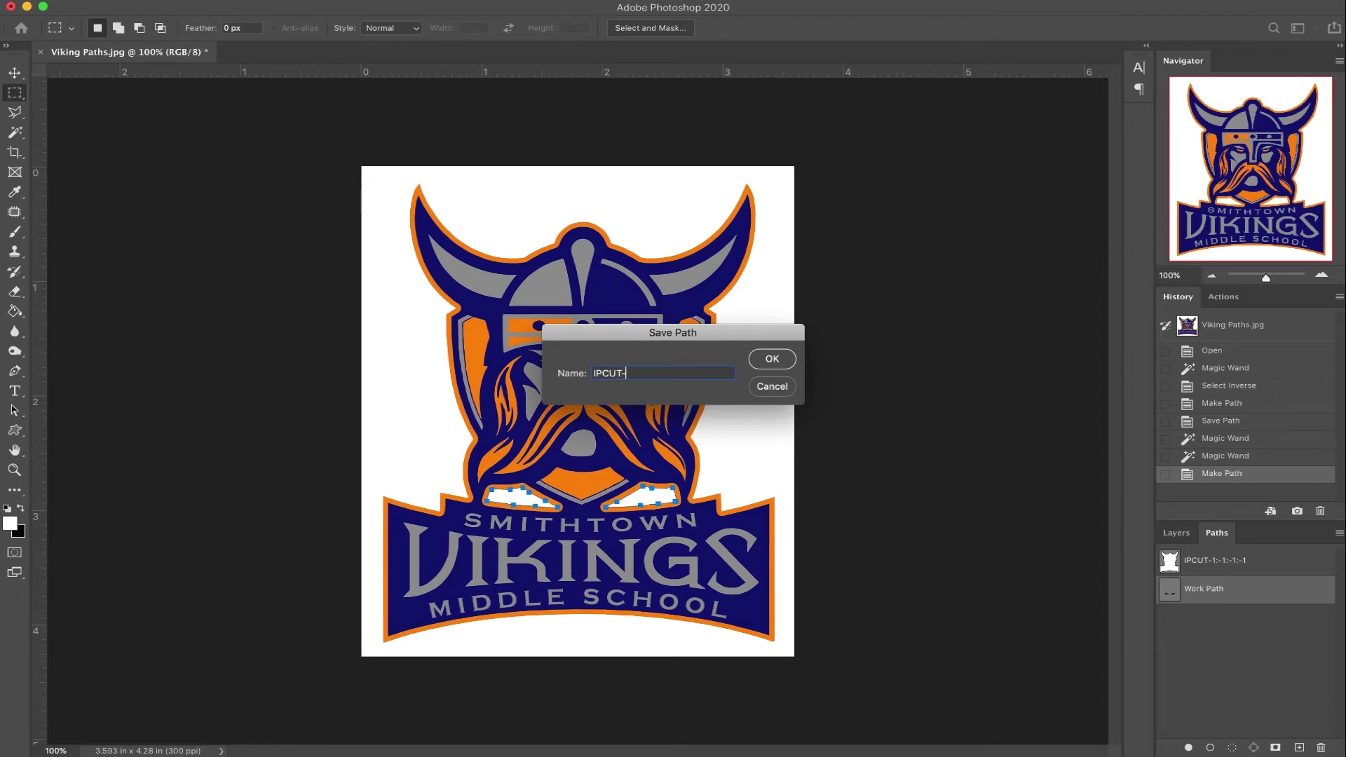
{"action": "type", "text": "-2:-1:-1:-1"}
{"action": "left_click", "coordinate": [787, 359]}
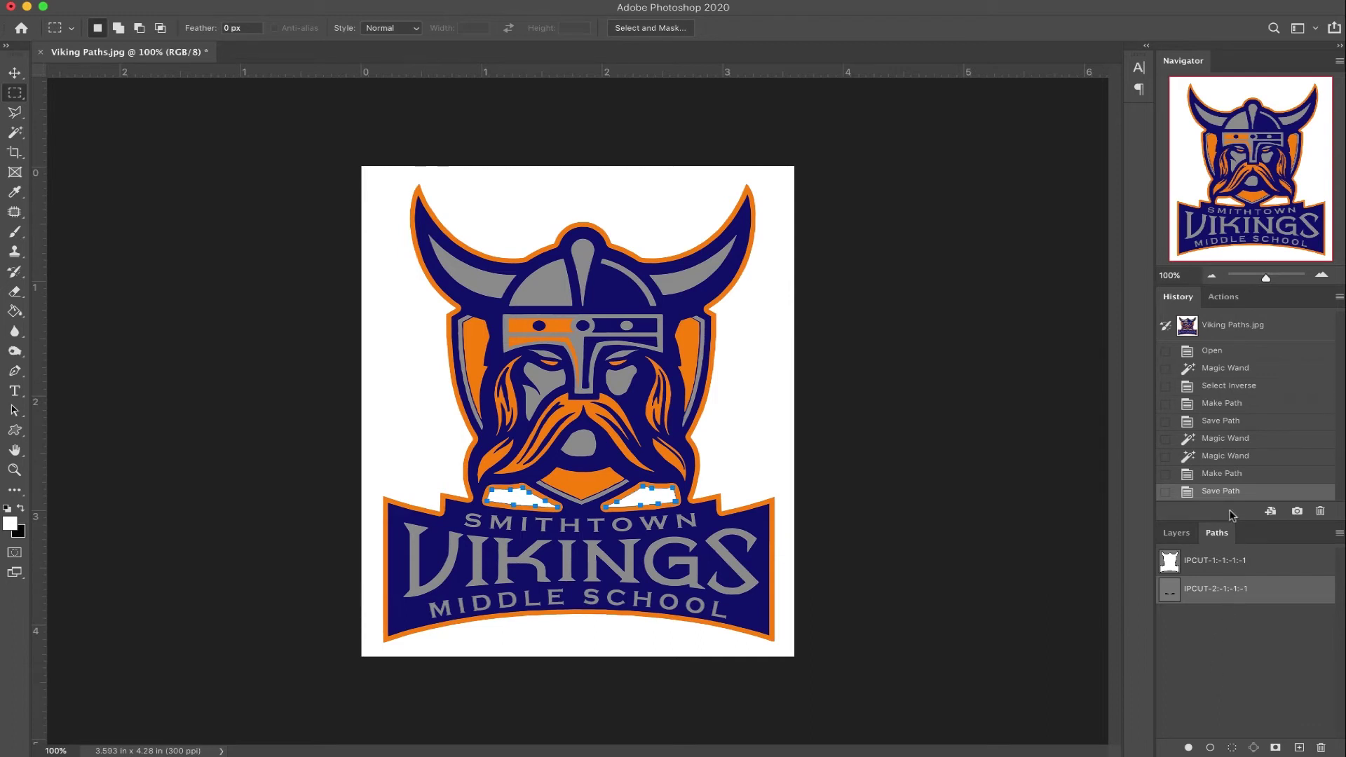
Revert the document to its opened state and select the outer white background plus both gaps below the beard with the Magic Wand.
{"action": "left_click", "coordinate": [1220, 358]}
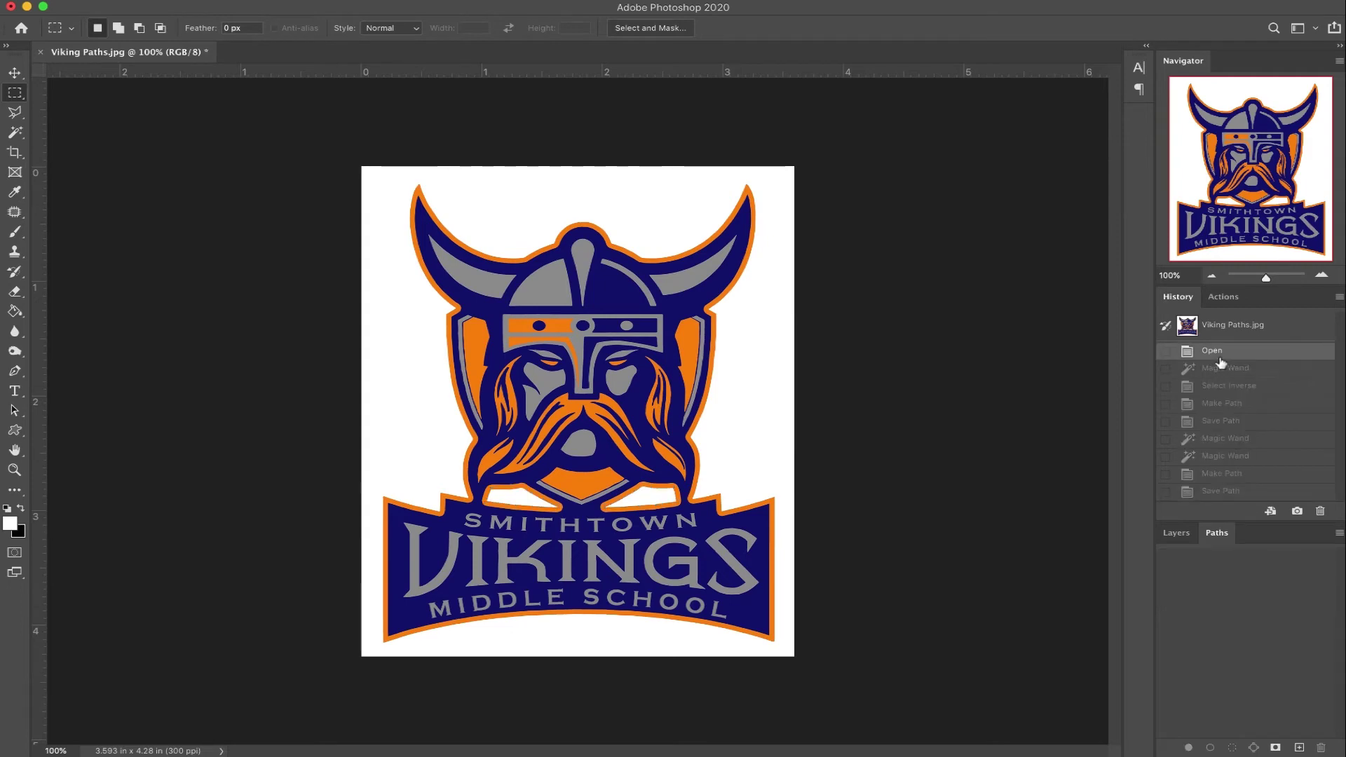
{"action": "left_click", "coordinate": [15, 132]}
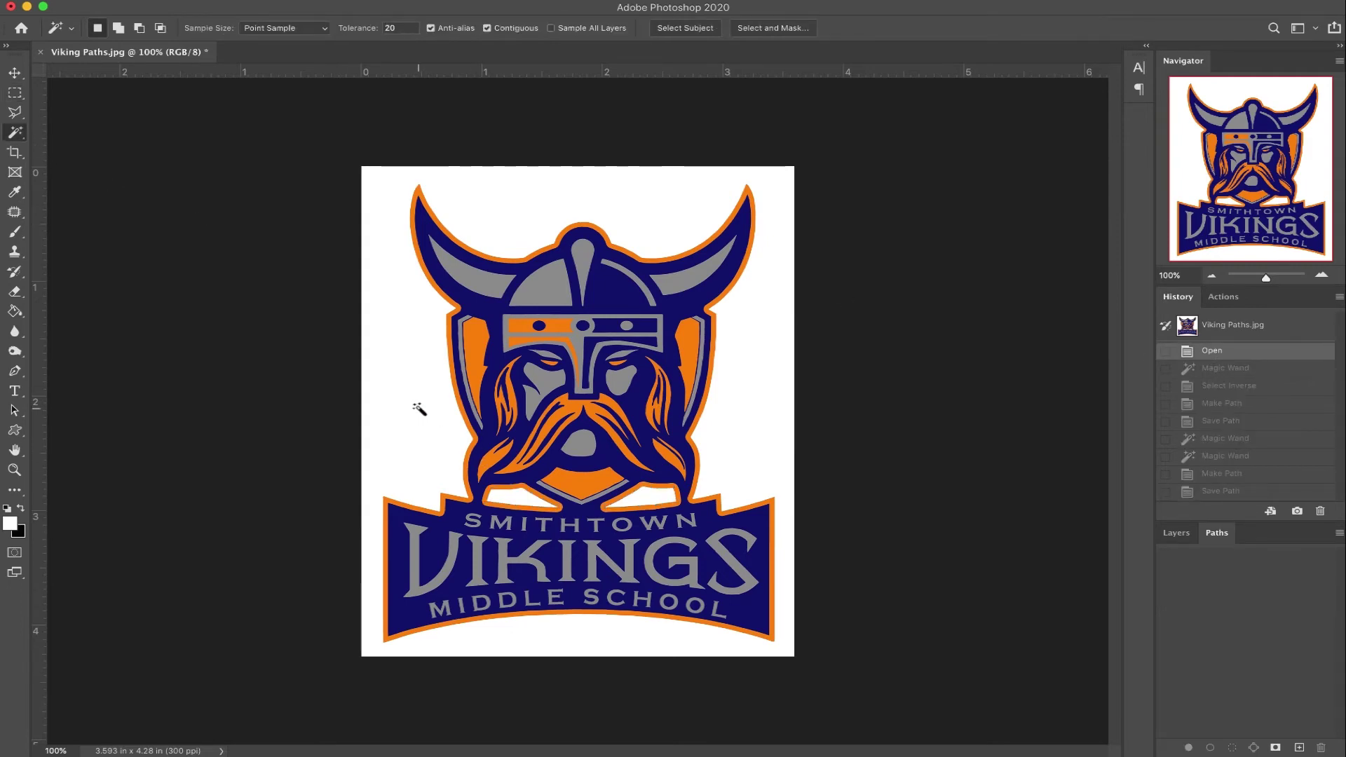
{"action": "left_click", "coordinate": [419, 408]}
{"action": "key", "text": "shift"}
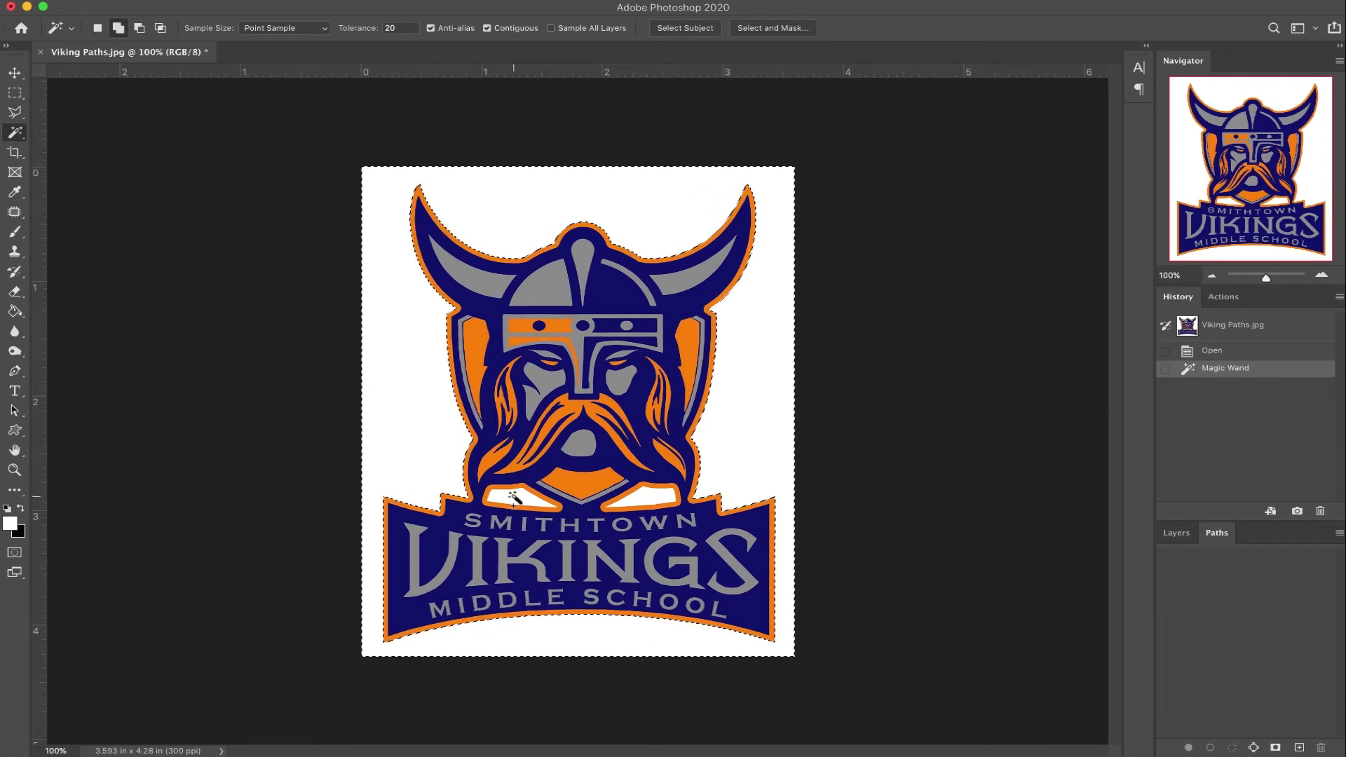
{"action": "left_click", "coordinate": [514, 496], "text": "shift"}
{"action": "left_click", "coordinate": [641, 499], "text": "shift"}
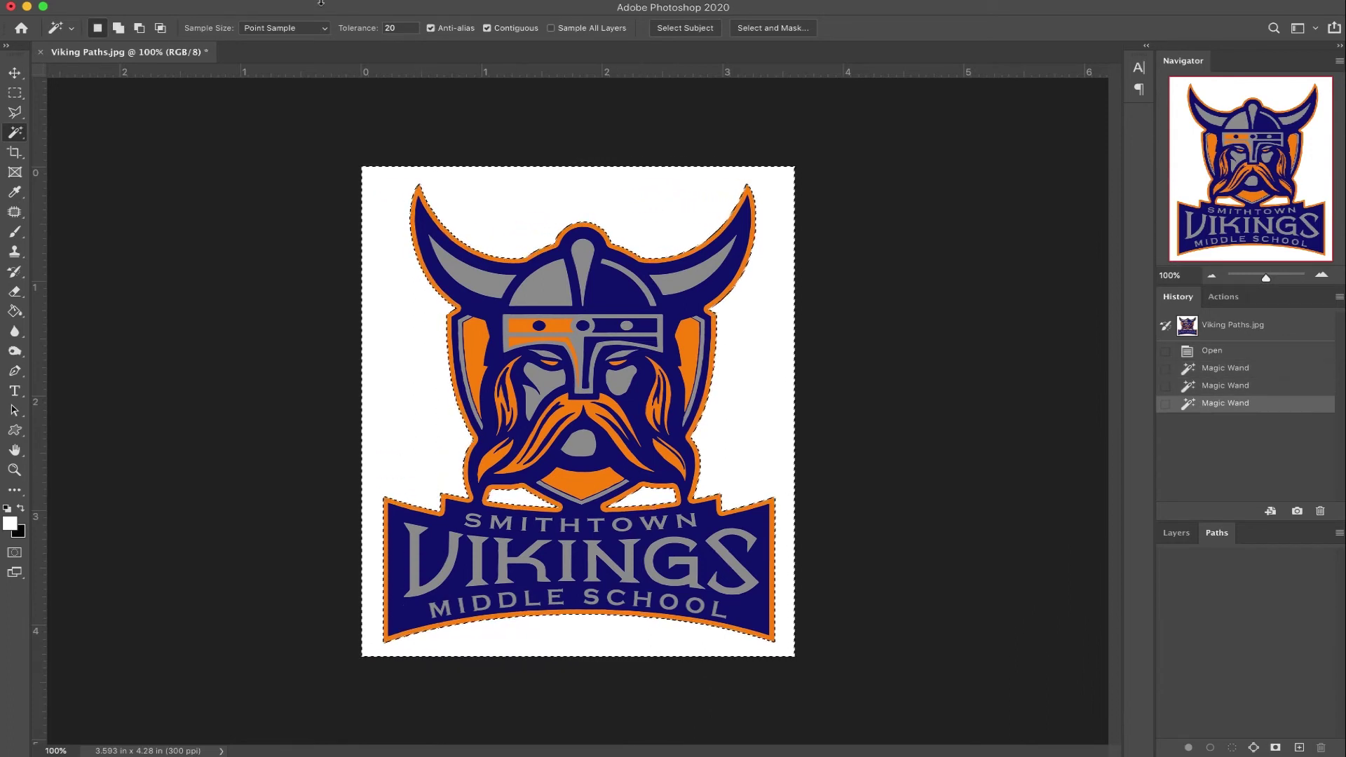
Invert the background and gap selection and make a work path from it with a tolerance of 1.0 pixels.
{"action": "left_click", "coordinate": [320, 2]}
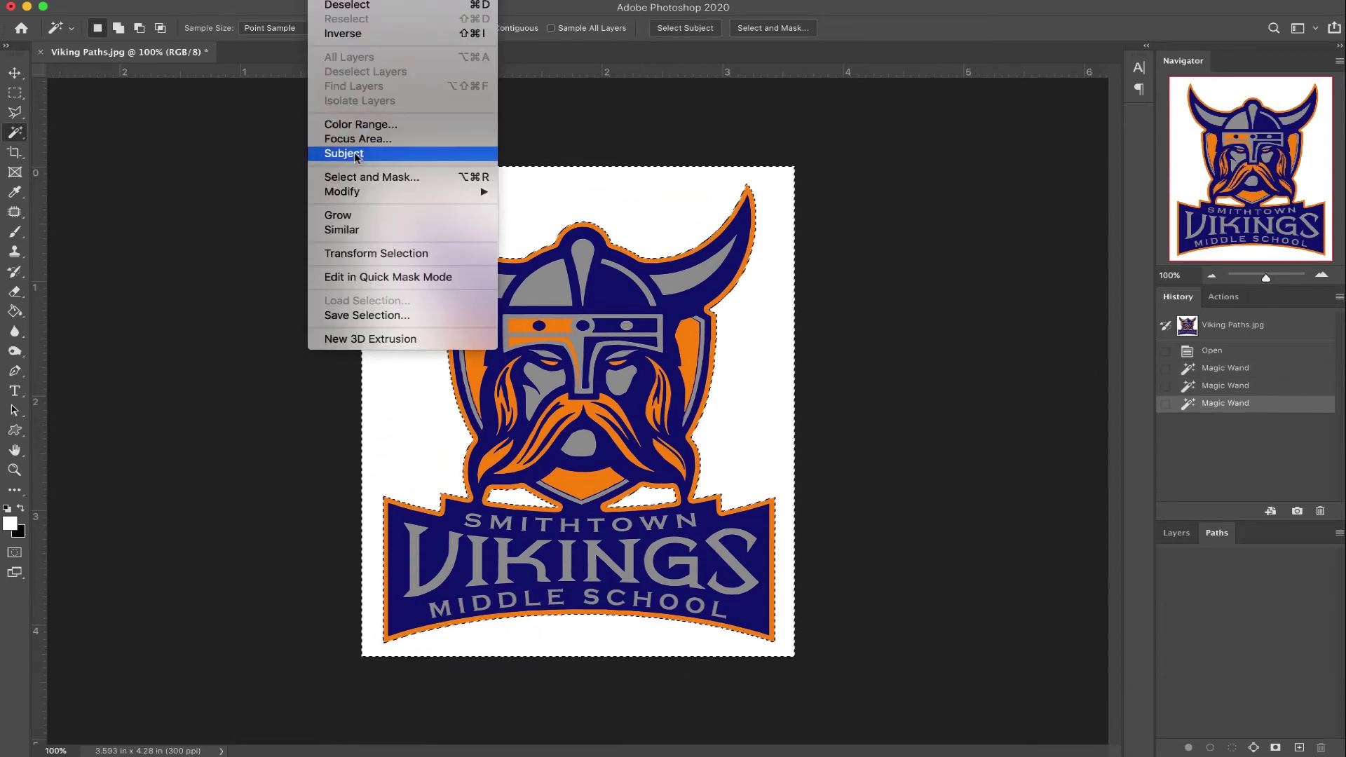
{"action": "left_click", "coordinate": [345, 33]}
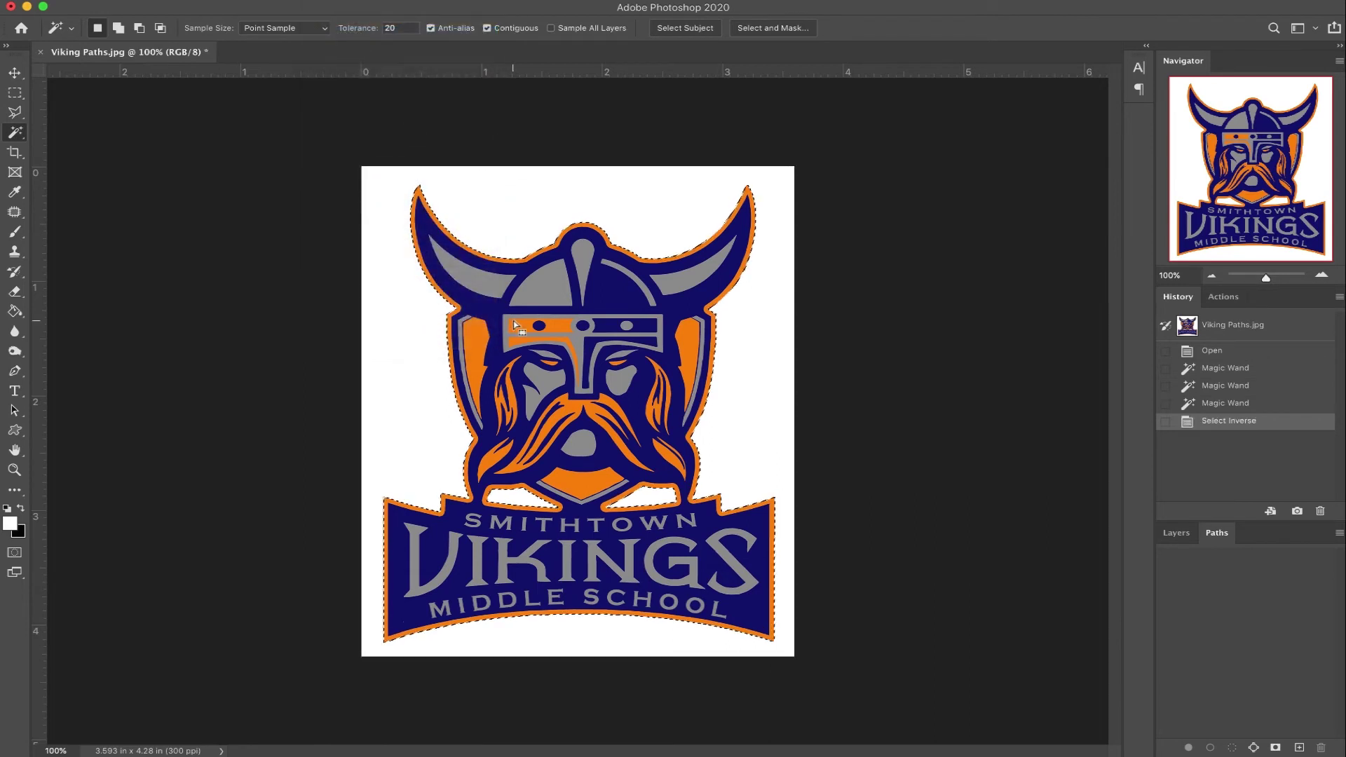
{"action": "left_click", "coordinate": [19, 95]}
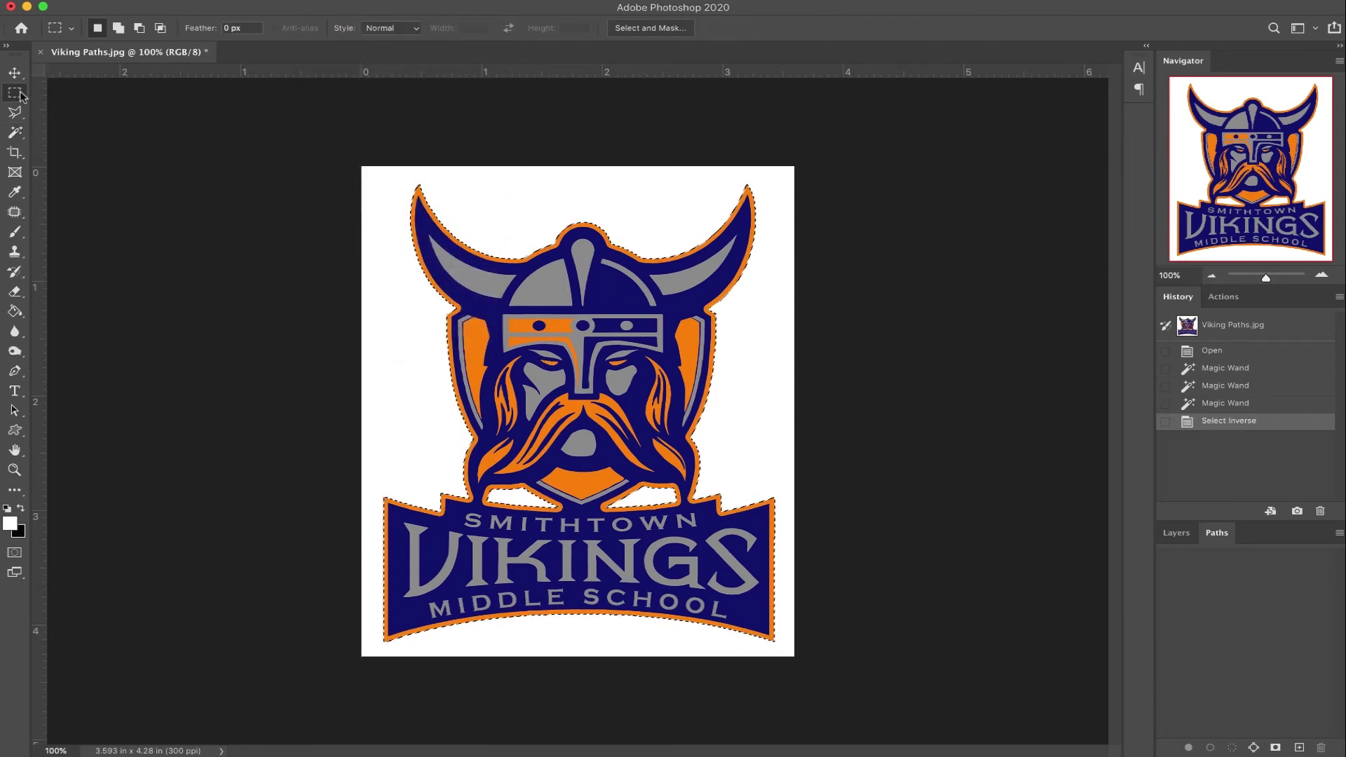
{"action": "right_click", "coordinate": [546, 345]}
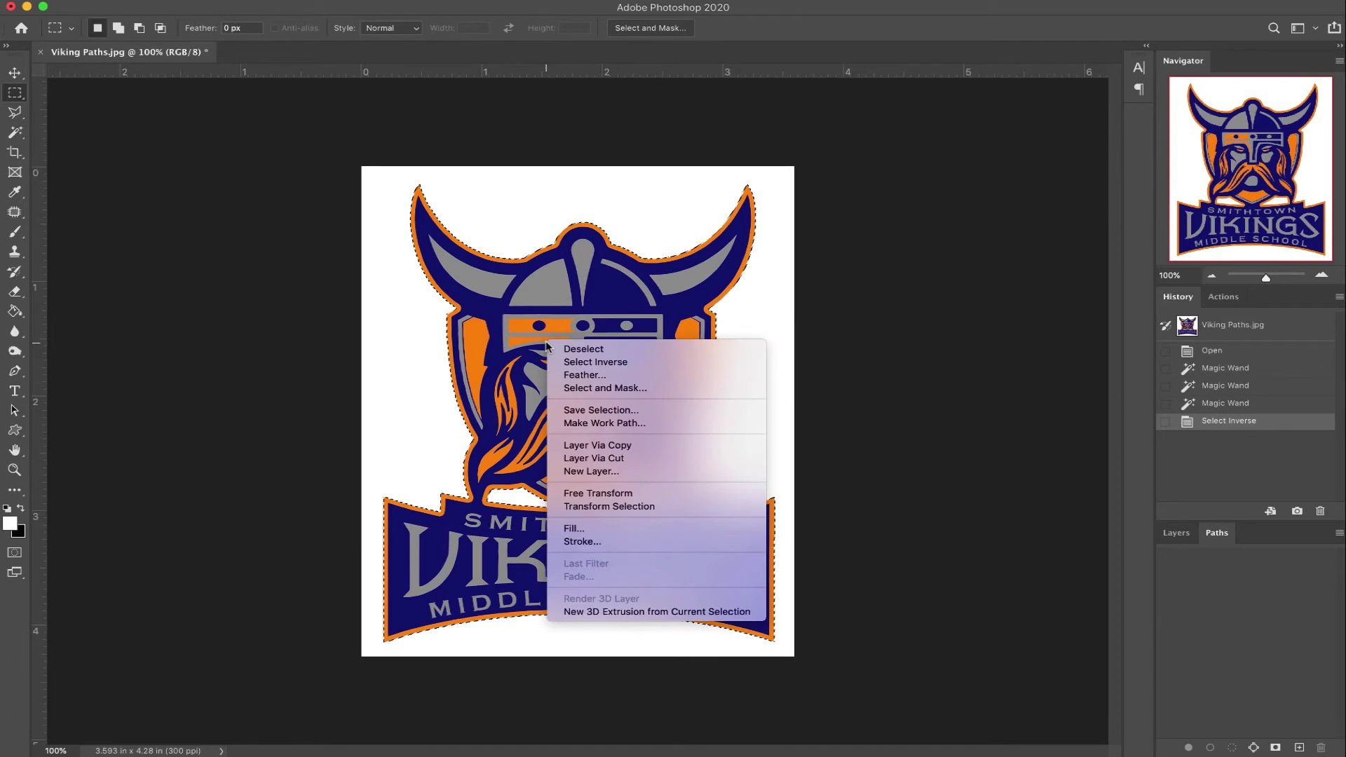
{"action": "left_click", "coordinate": [603, 423]}
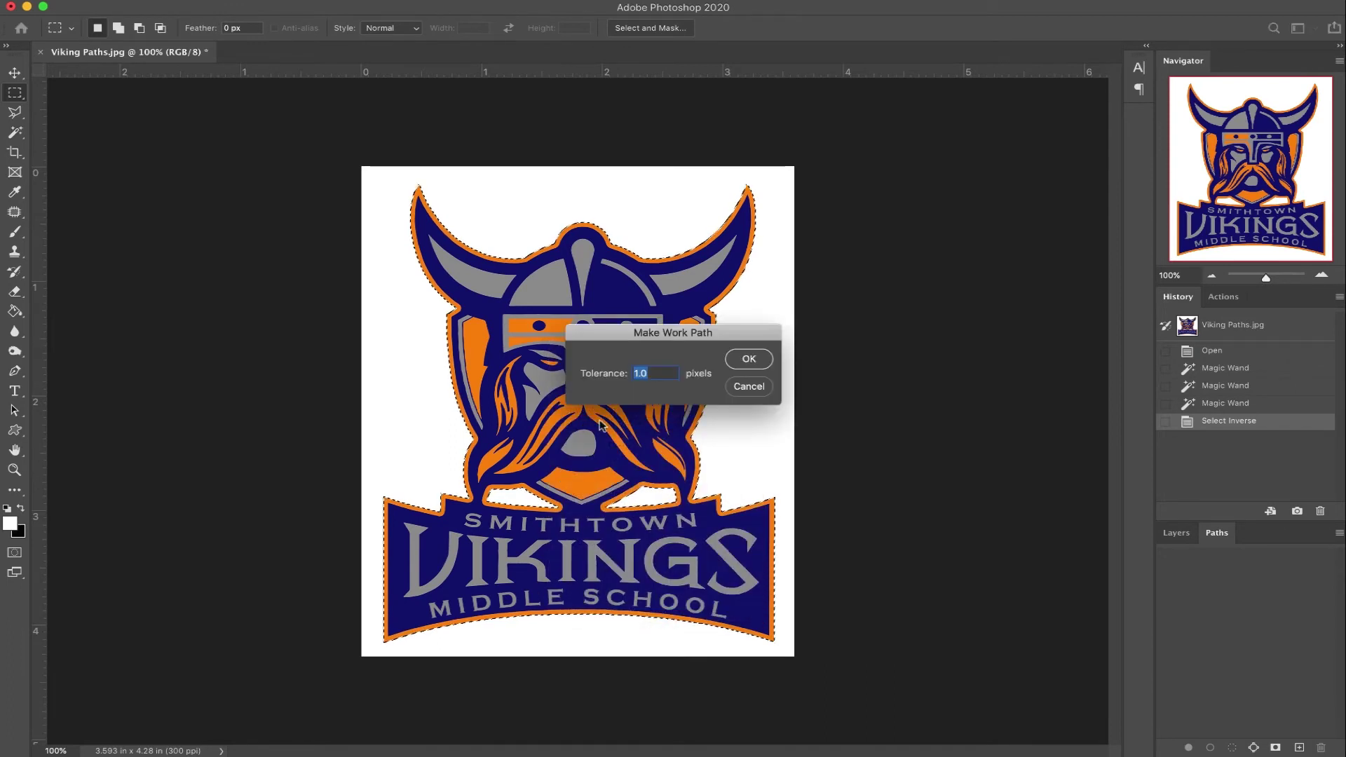
{"action": "left_click", "coordinate": [744, 361]}
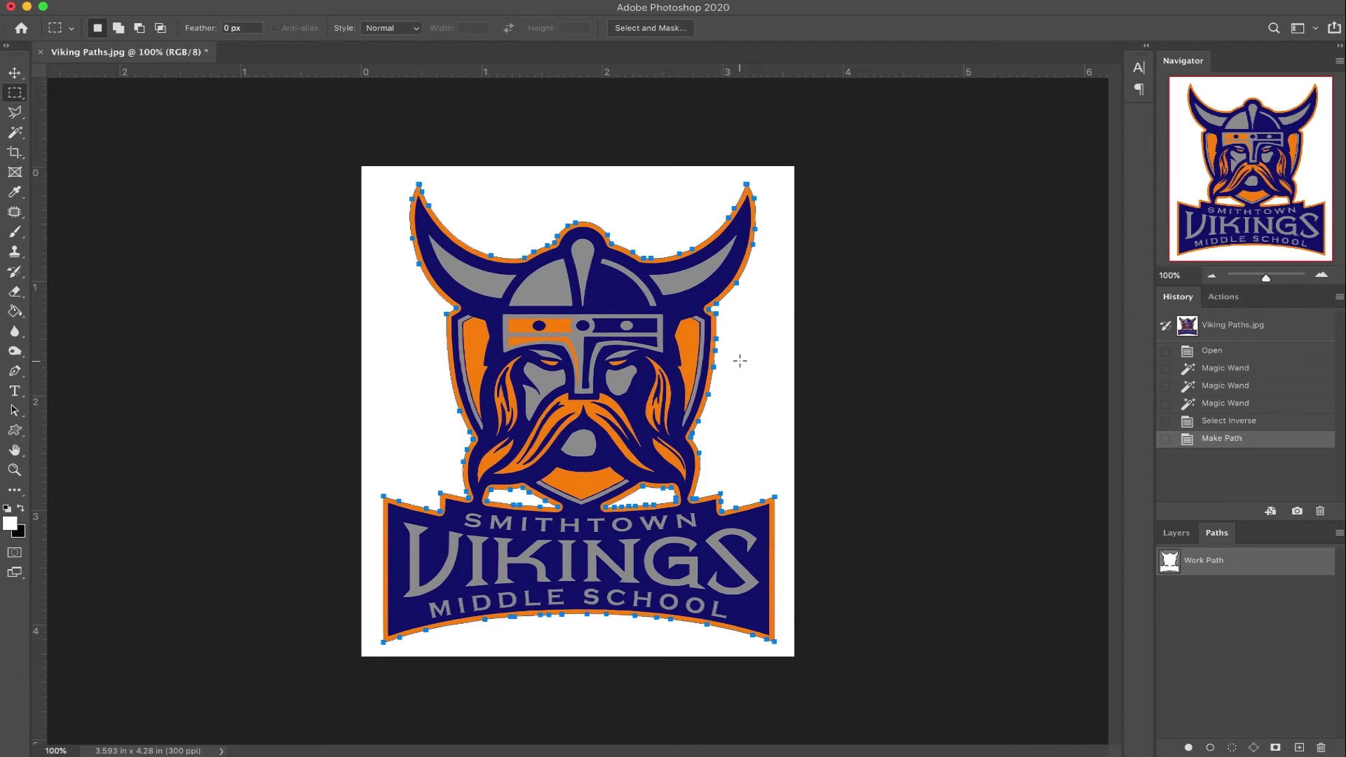
Save the combined work path under the name IPCUT-1:14:192:0.
{"action": "double_click", "coordinate": [1197, 565]}
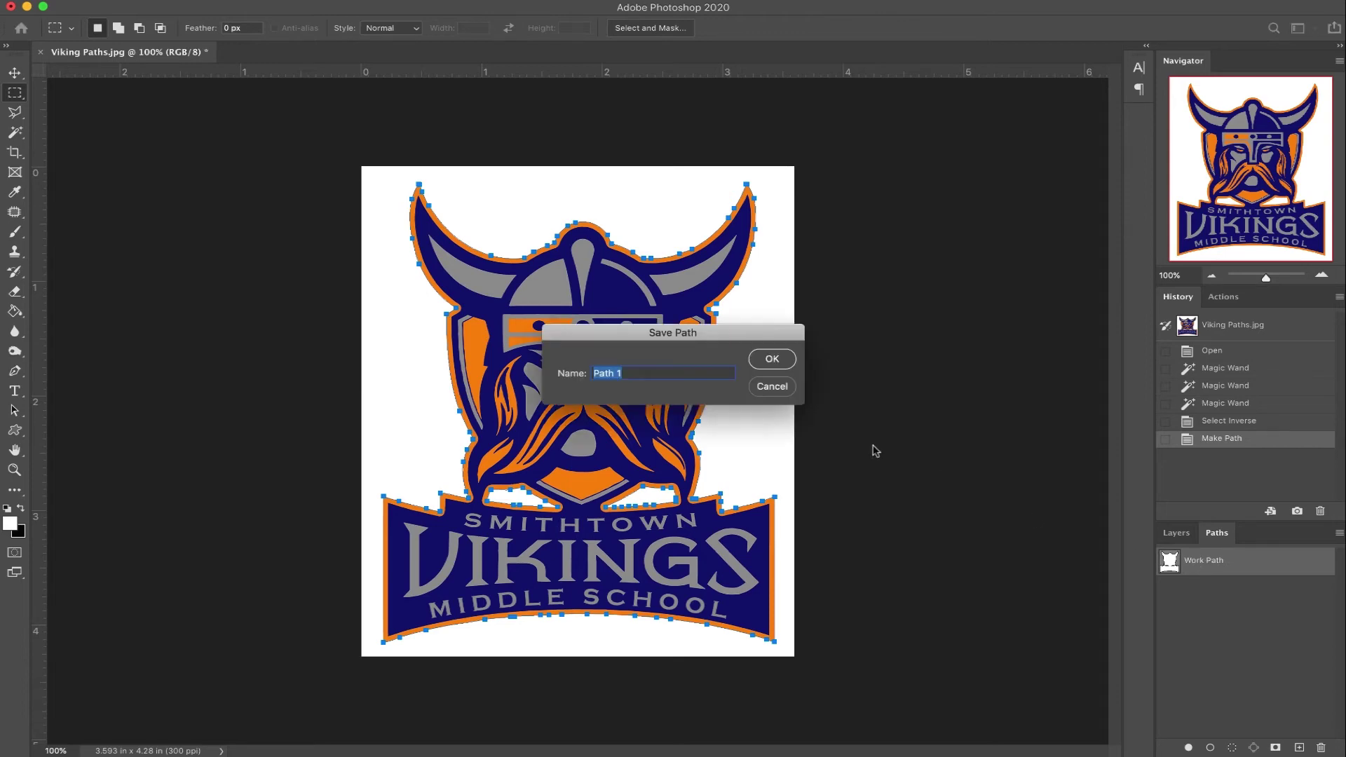
{"action": "type", "text": "IPCUT-1:14"}
{"action": "type", "text": "192:0"}
{"action": "left_click", "coordinate": [769, 360]}
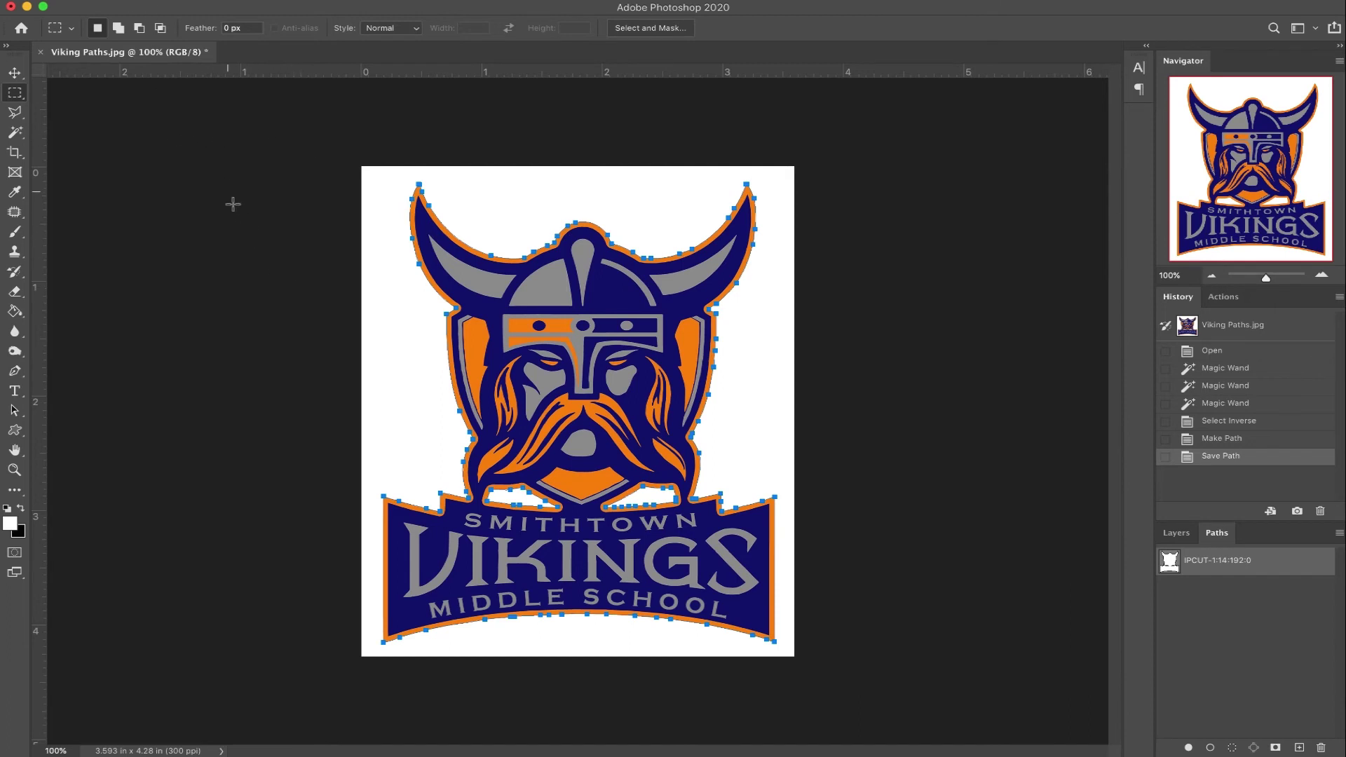
Save the document in Photoshop format as Viking Paths.psd in the Viking folder, replacing the existing file.
{"action": "left_click", "coordinate": [129, 2]}
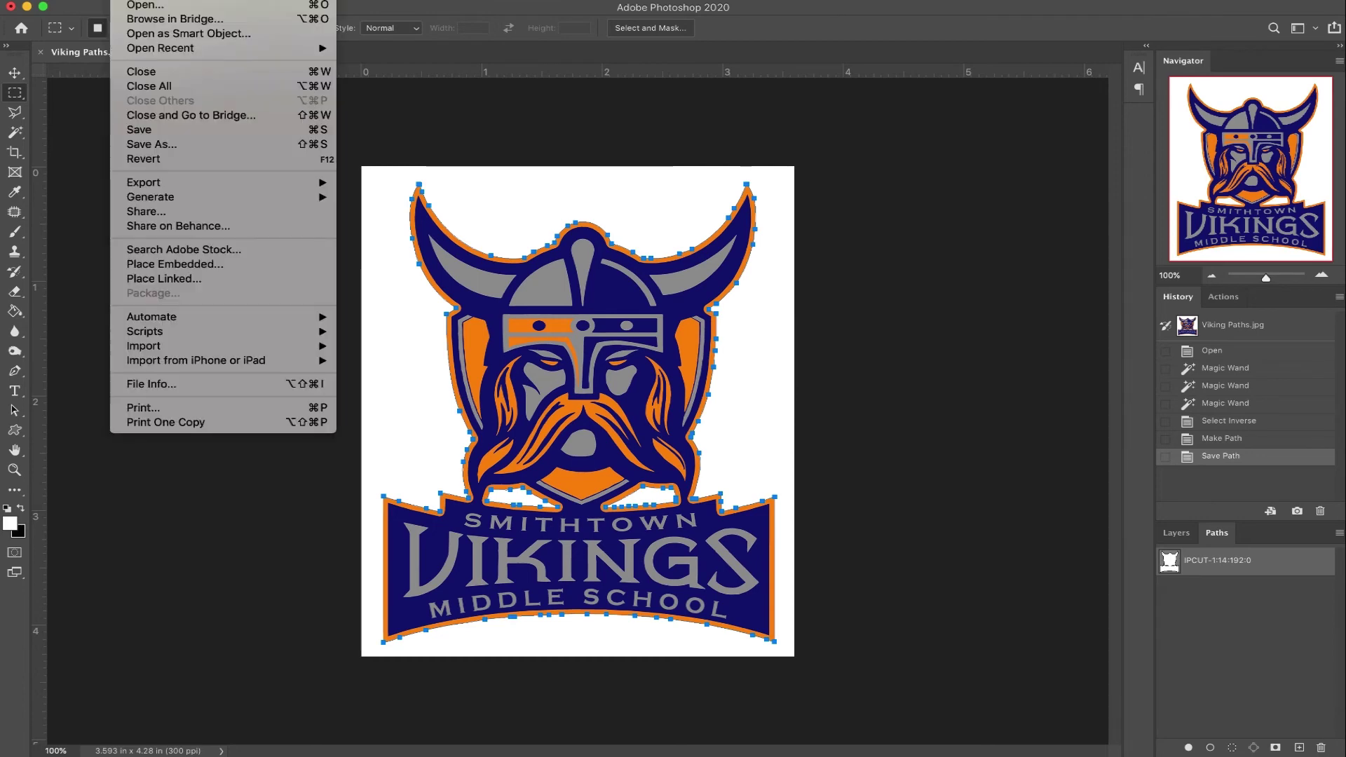
{"action": "left_click", "coordinate": [154, 143]}
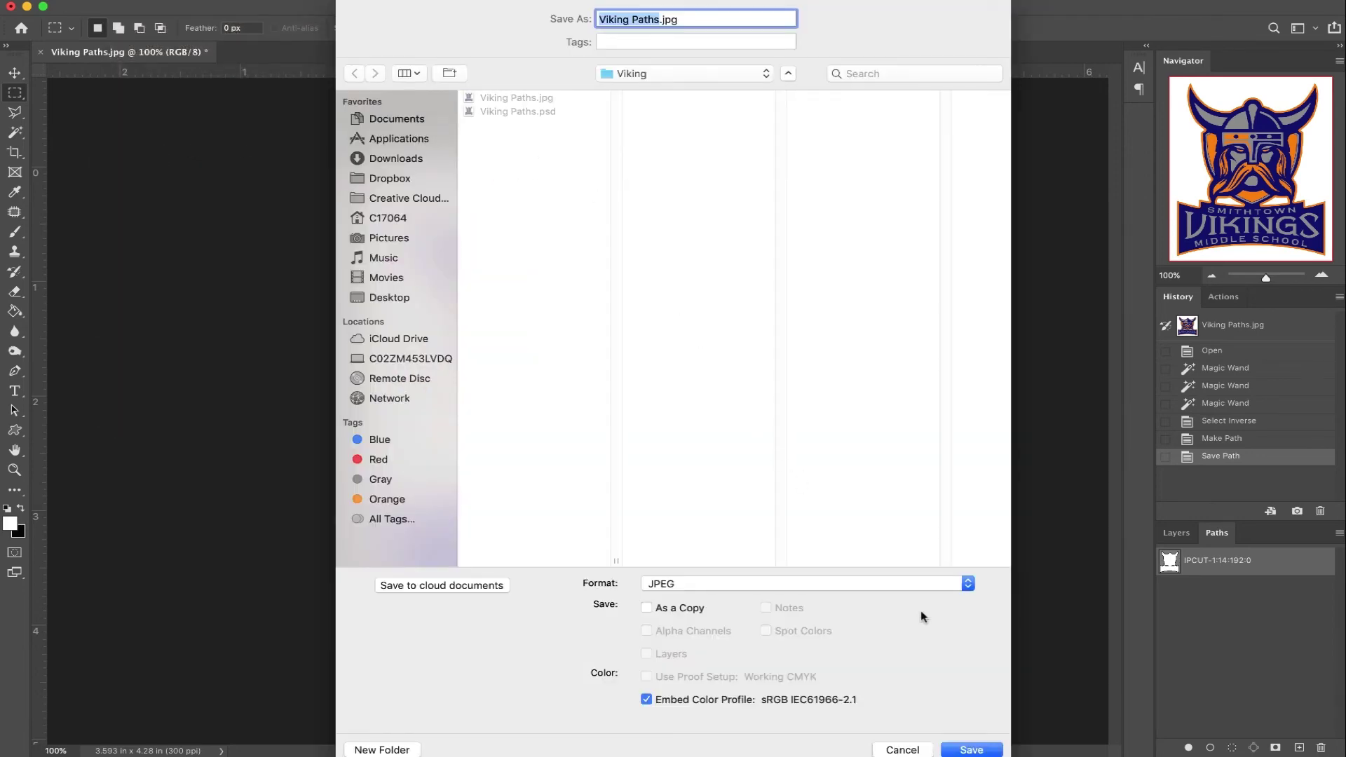
{"action": "left_click", "coordinate": [967, 584]}
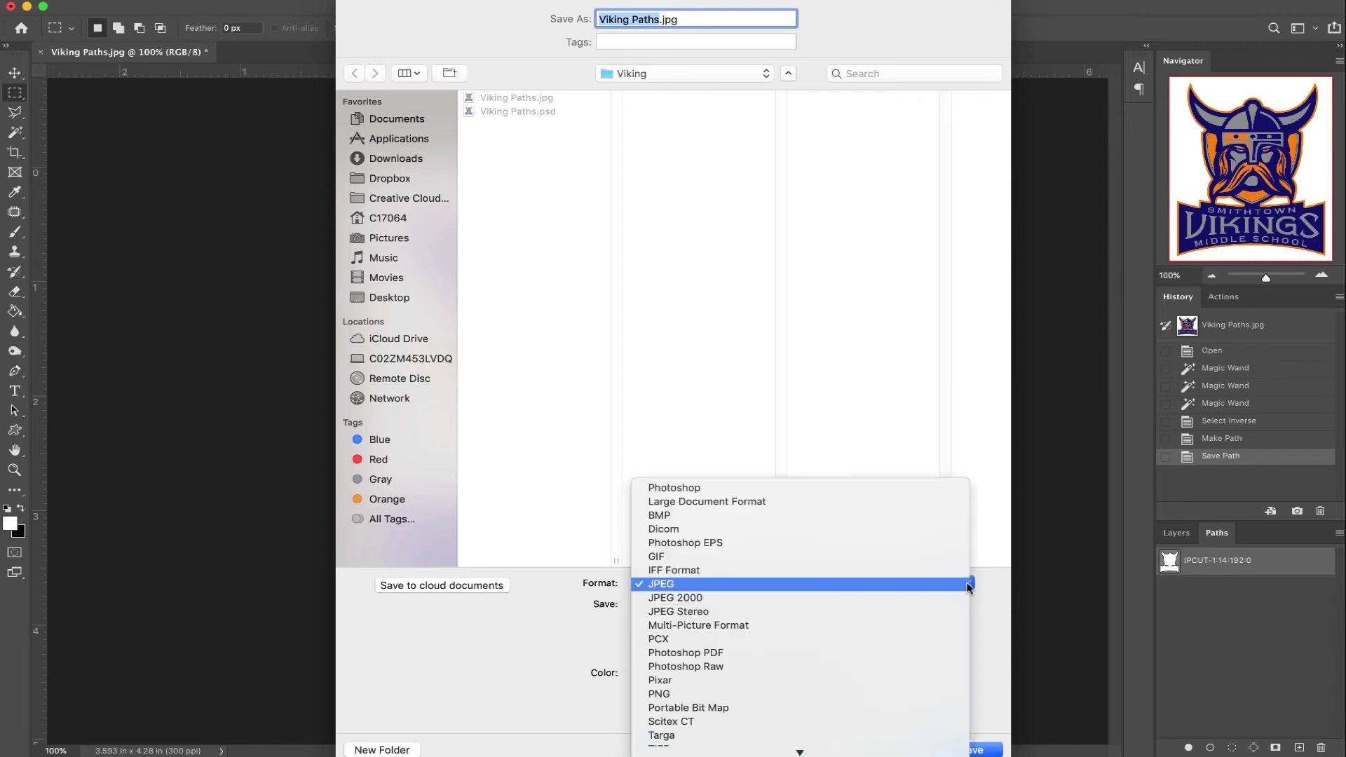
{"action": "left_click", "coordinate": [930, 489]}
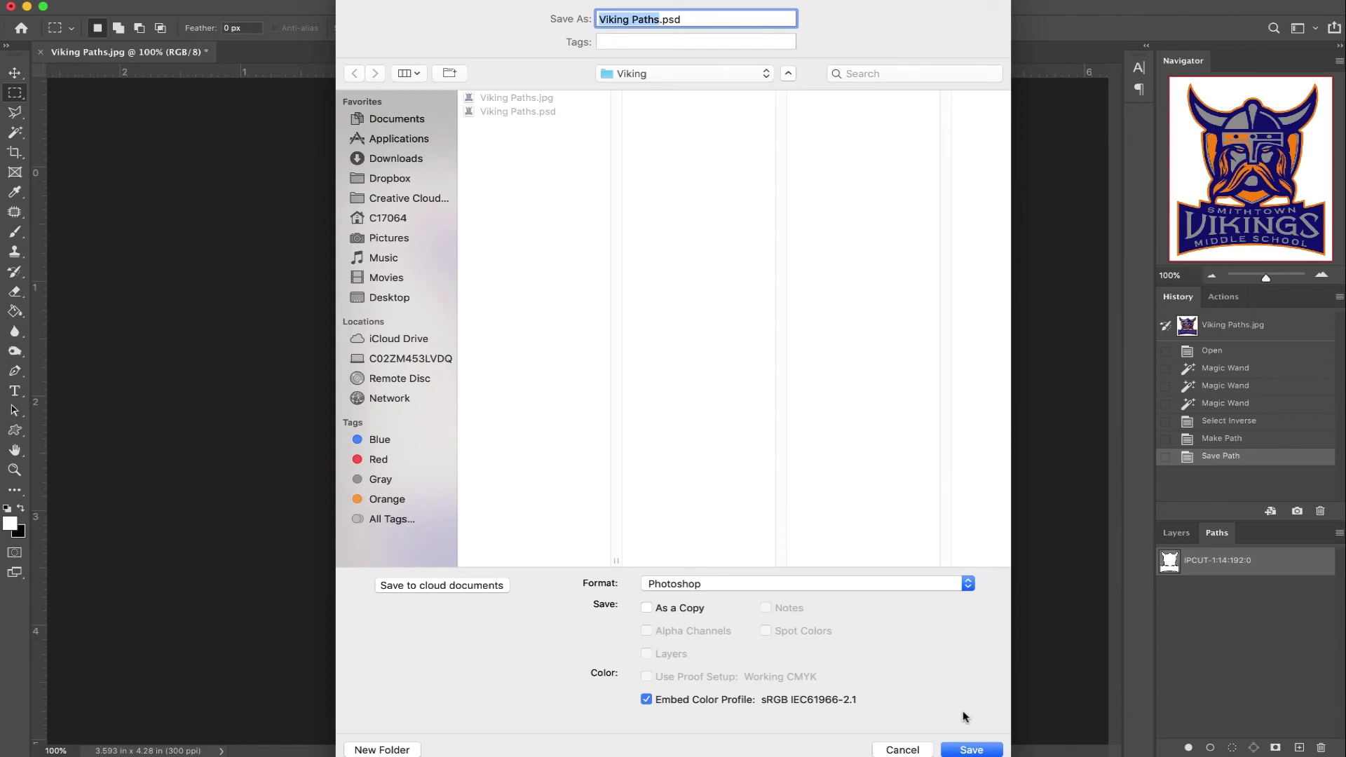
{"action": "left_click", "coordinate": [972, 748]}
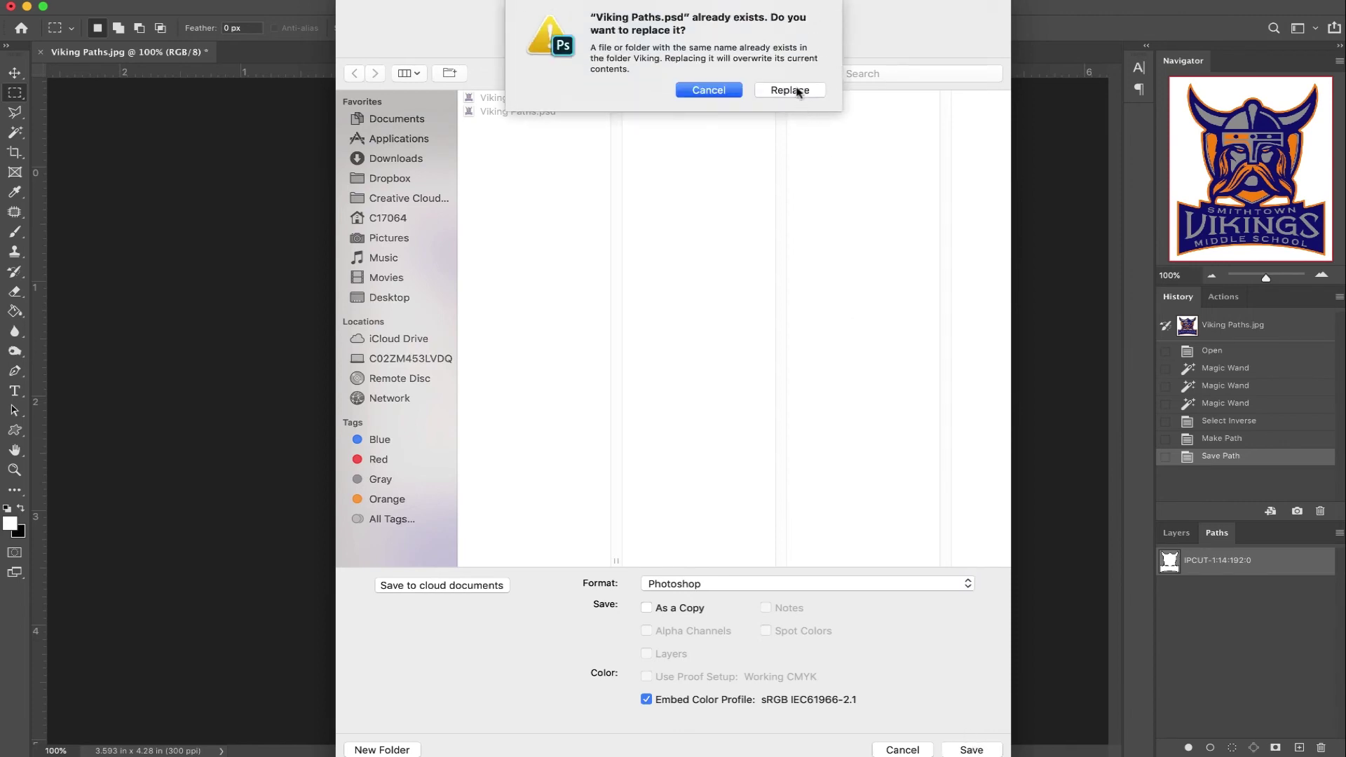
{"action": "left_click", "coordinate": [790, 91]}
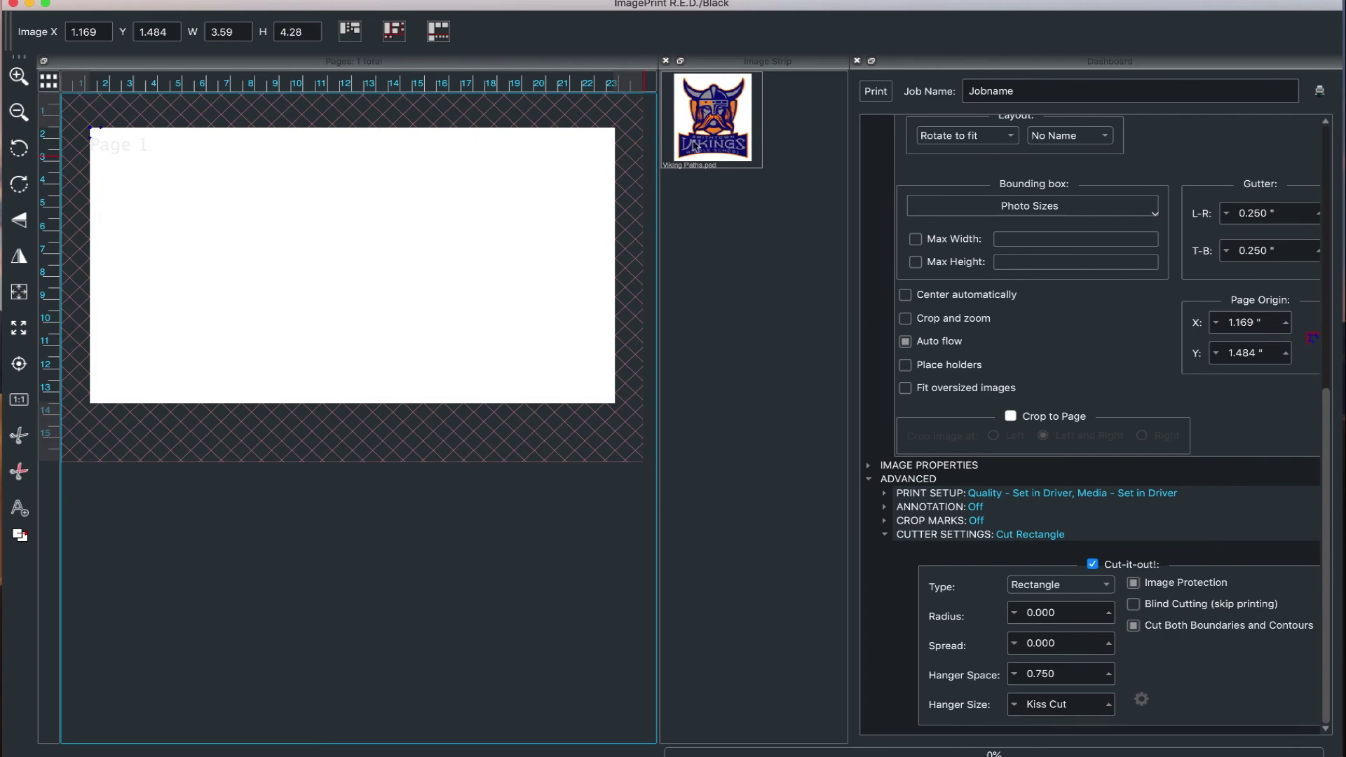
Switch to ImagePrint and place Viking Paths.psd from the image strip at the upper-left corner of Page 1.
{"action": "left_click_drag", "start_coordinate": [719, 125], "coordinate": [167, 193]}
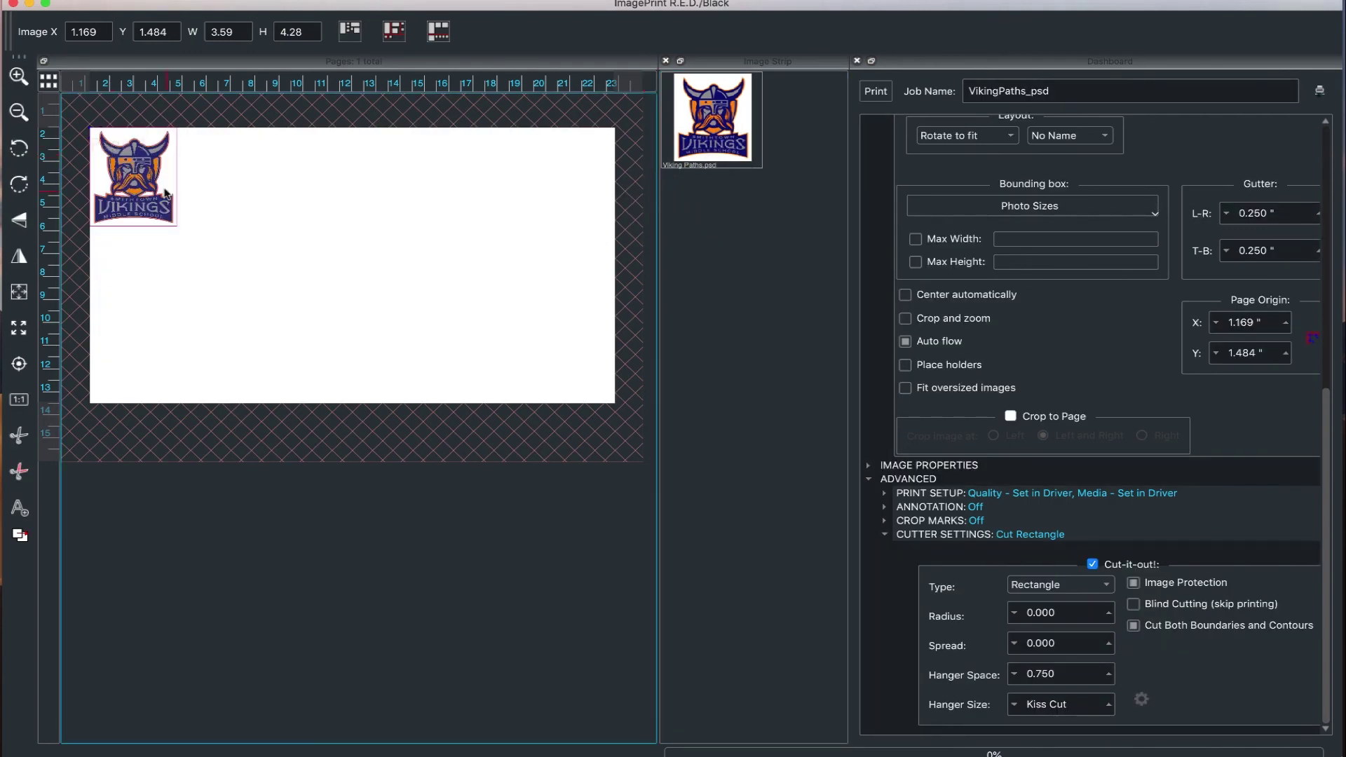
Examine the cut lines around the placed logo and its inner gaps up close, and return to the full page view.
{"action": "key", "text": "super+equal"}
{"action": "key", "text": "super+equal"}
{"action": "key", "text": "super+equal"}
{"action": "key", "text": "super+equal"}
{"action": "key", "text": "super+equal"}
{"action": "key", "text": "super+equal"}
{"action": "key", "text": "super+equal"}
{"action": "key", "text": "super+equal"}
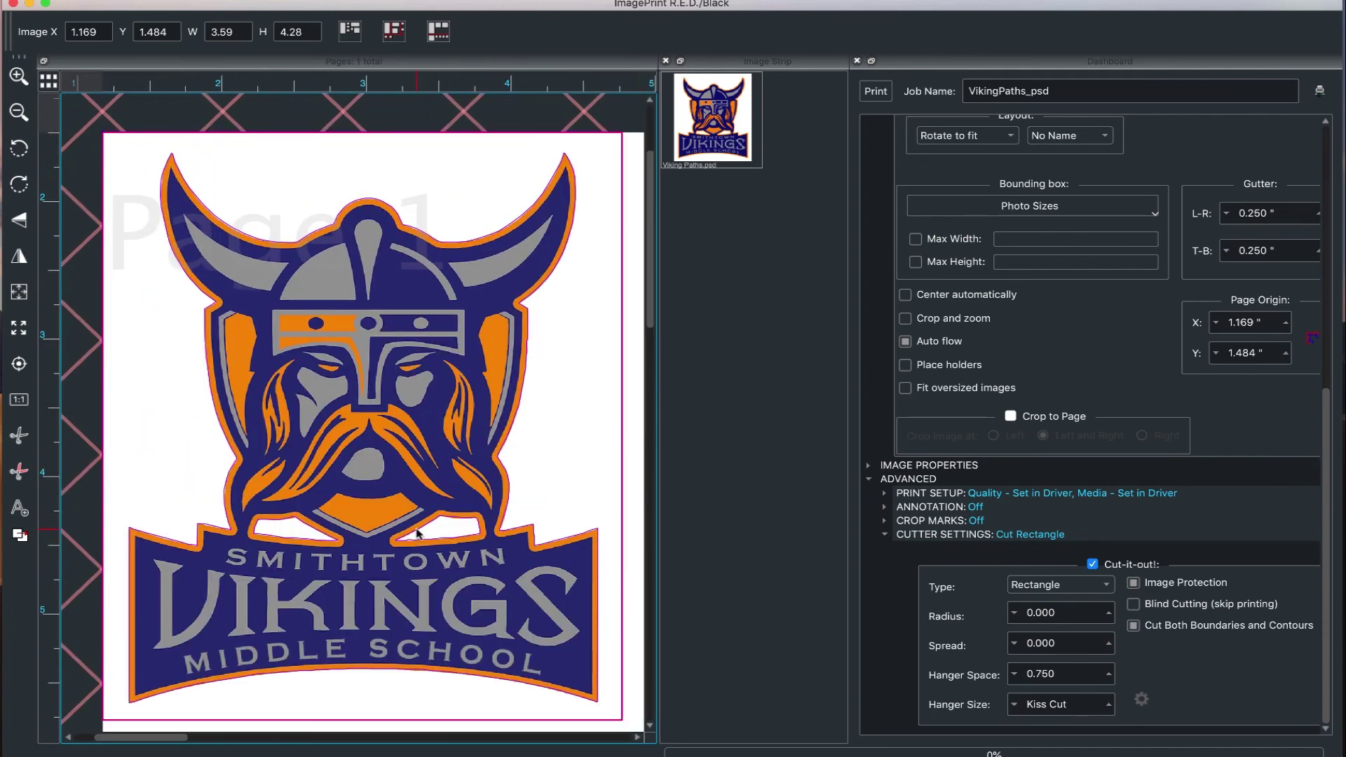
{"action": "key", "text": "super+minus"}
{"action": "key", "text": "super+minus"}
{"action": "key", "text": "super+minus"}
{"action": "key", "text": "super+minus"}
{"action": "key", "text": "super+minus"}
{"action": "key", "text": "super+minus"}
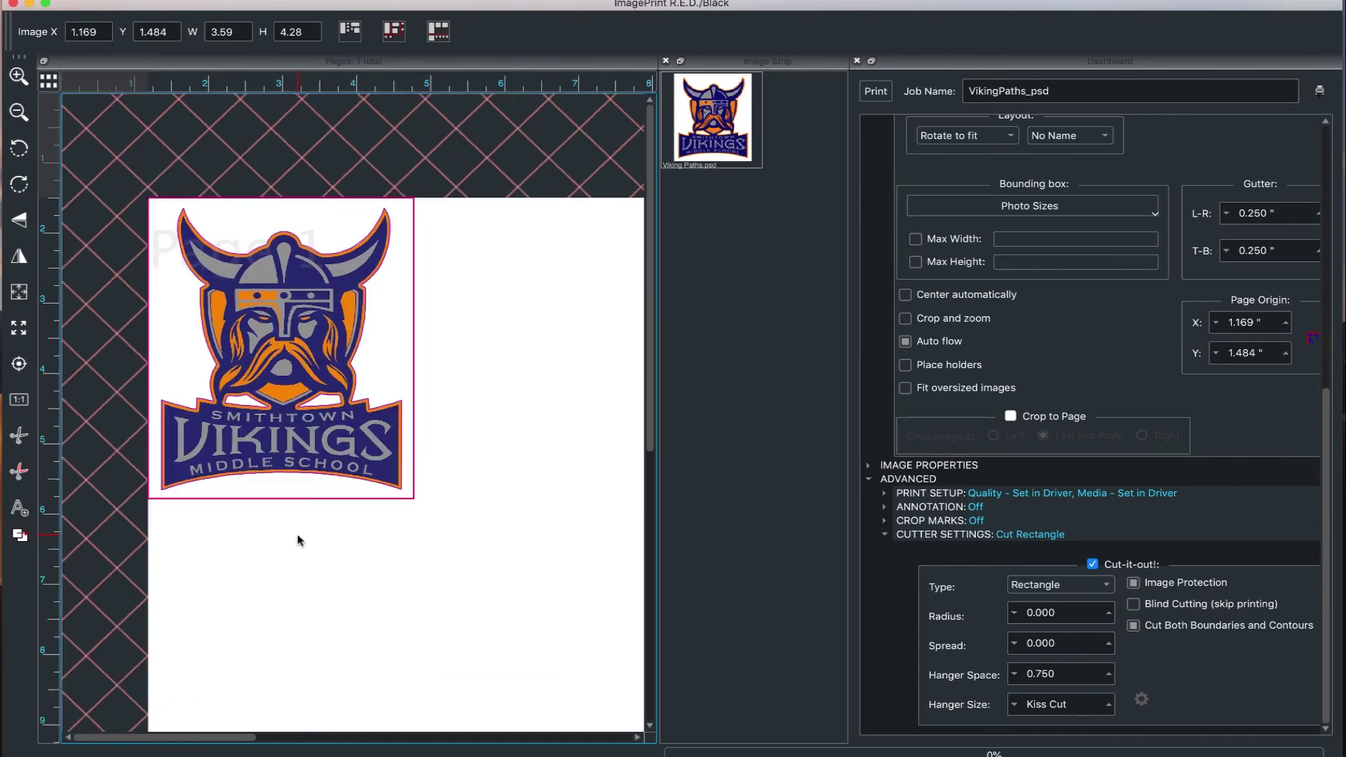
{"action": "key", "text": "super+minus"}
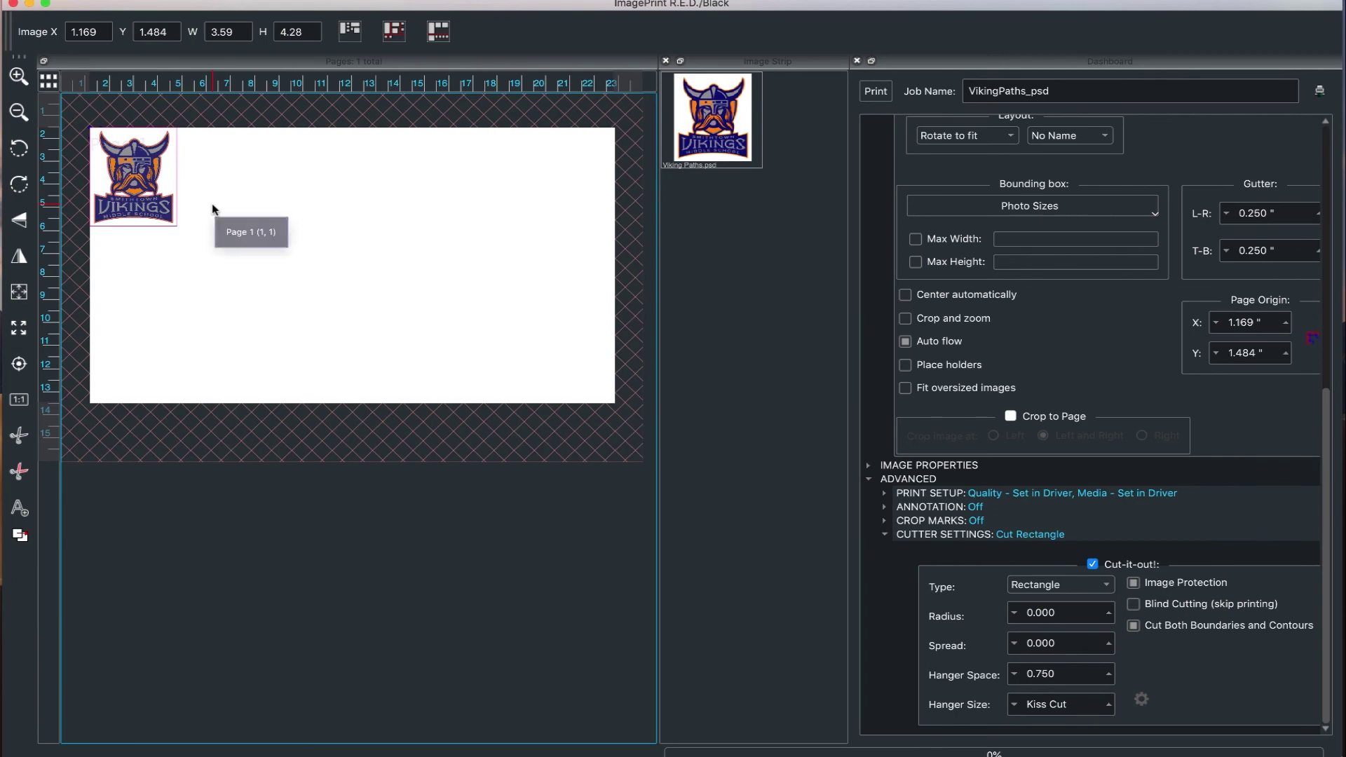
Look over the Contouring window for the placed logo and close it.
{"action": "right_click", "coordinate": [138, 166]}
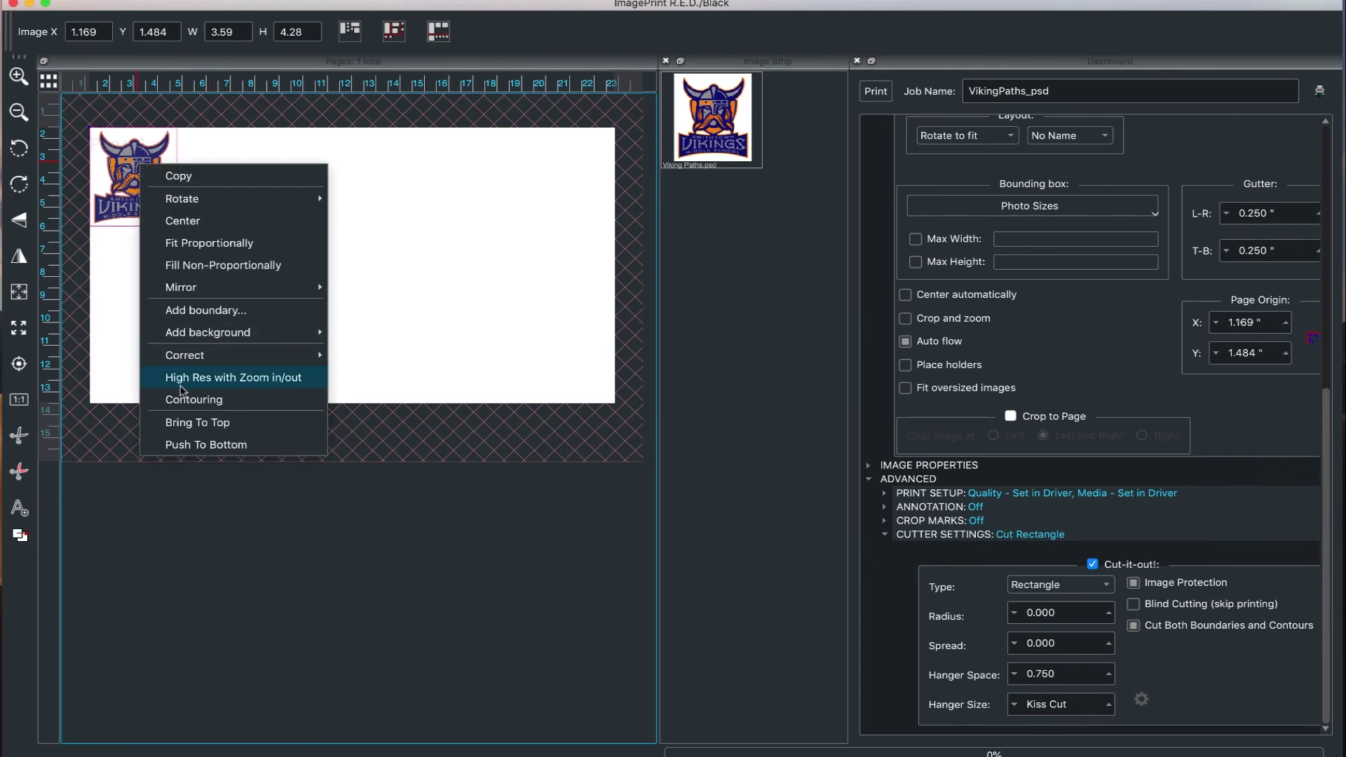
{"action": "left_click", "coordinate": [184, 400]}
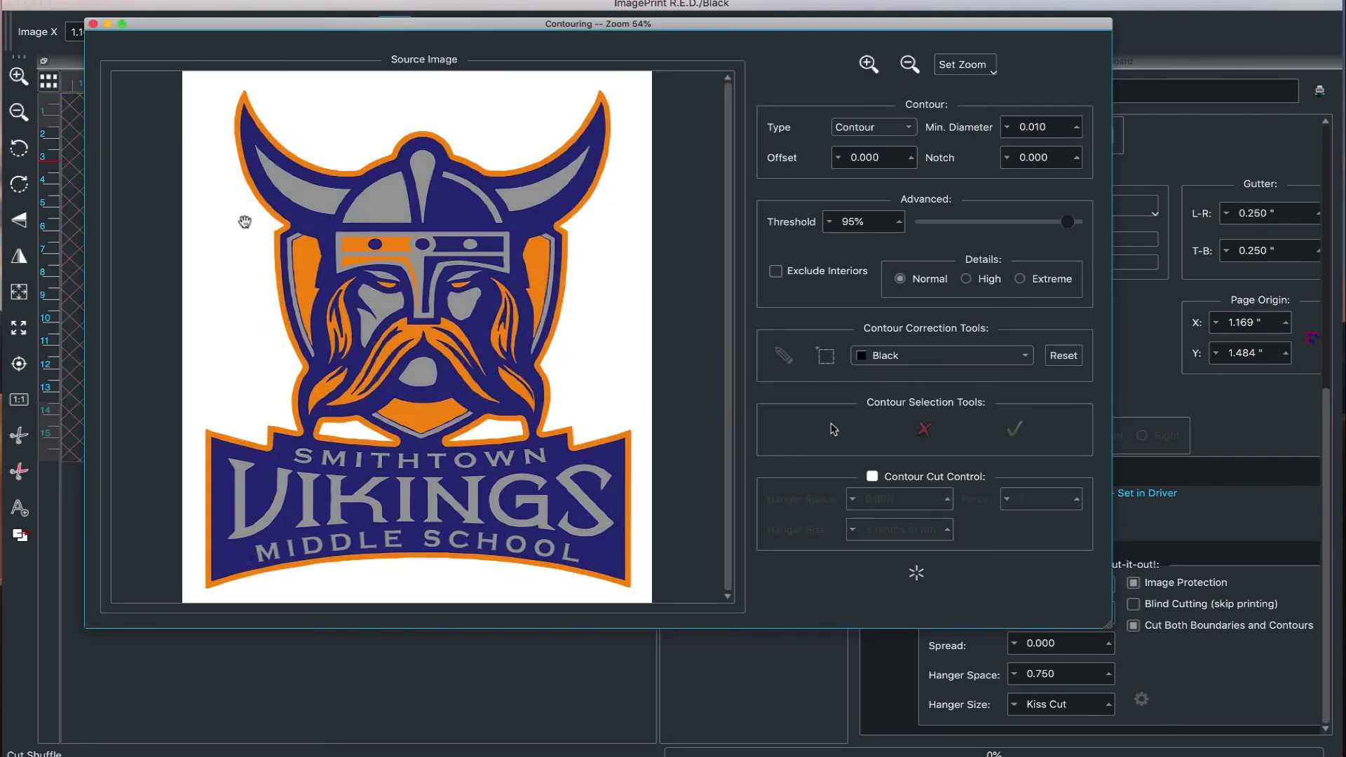
{"action": "left_click", "coordinate": [91, 25]}
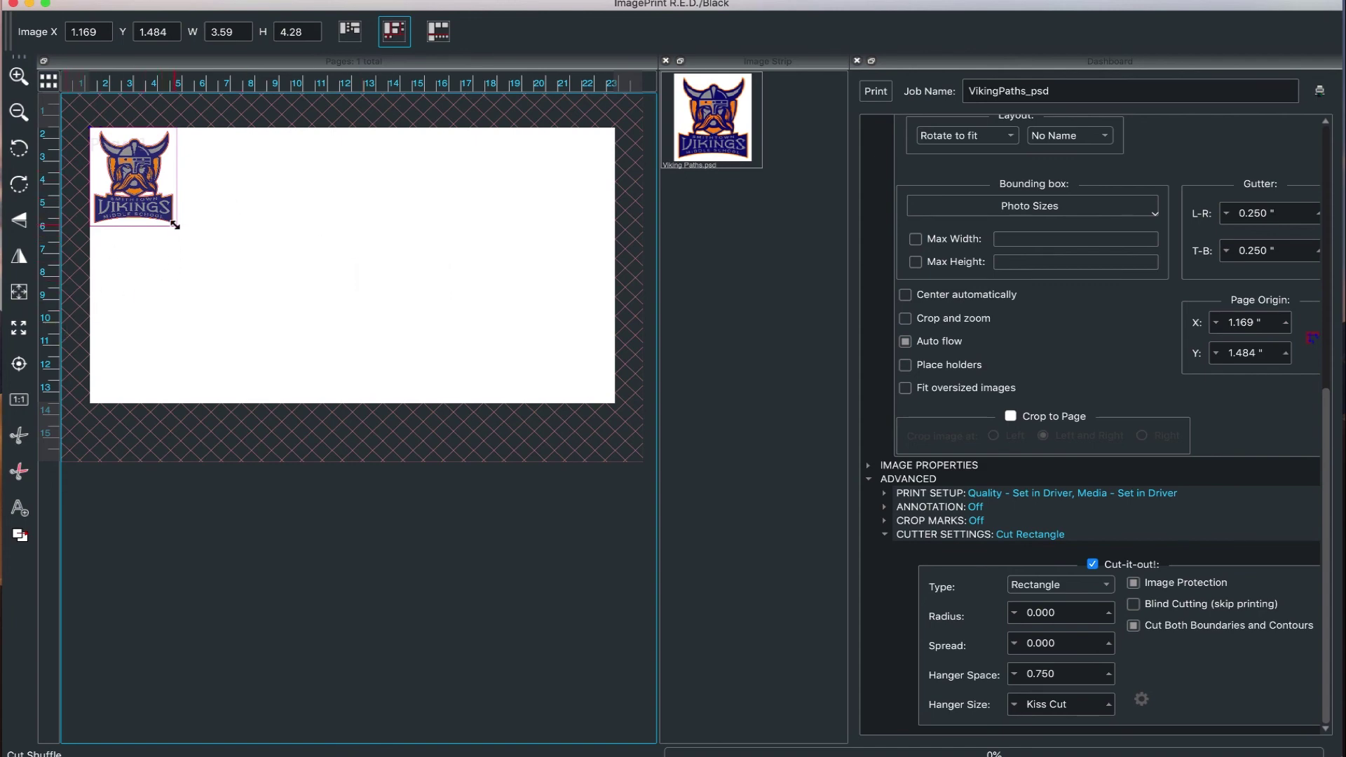
Repeat the placed logo across the page as a grid of six columns by two rows.
{"action": "left_click_drag", "start_coordinate": [175, 225], "coordinate": [614, 335]}
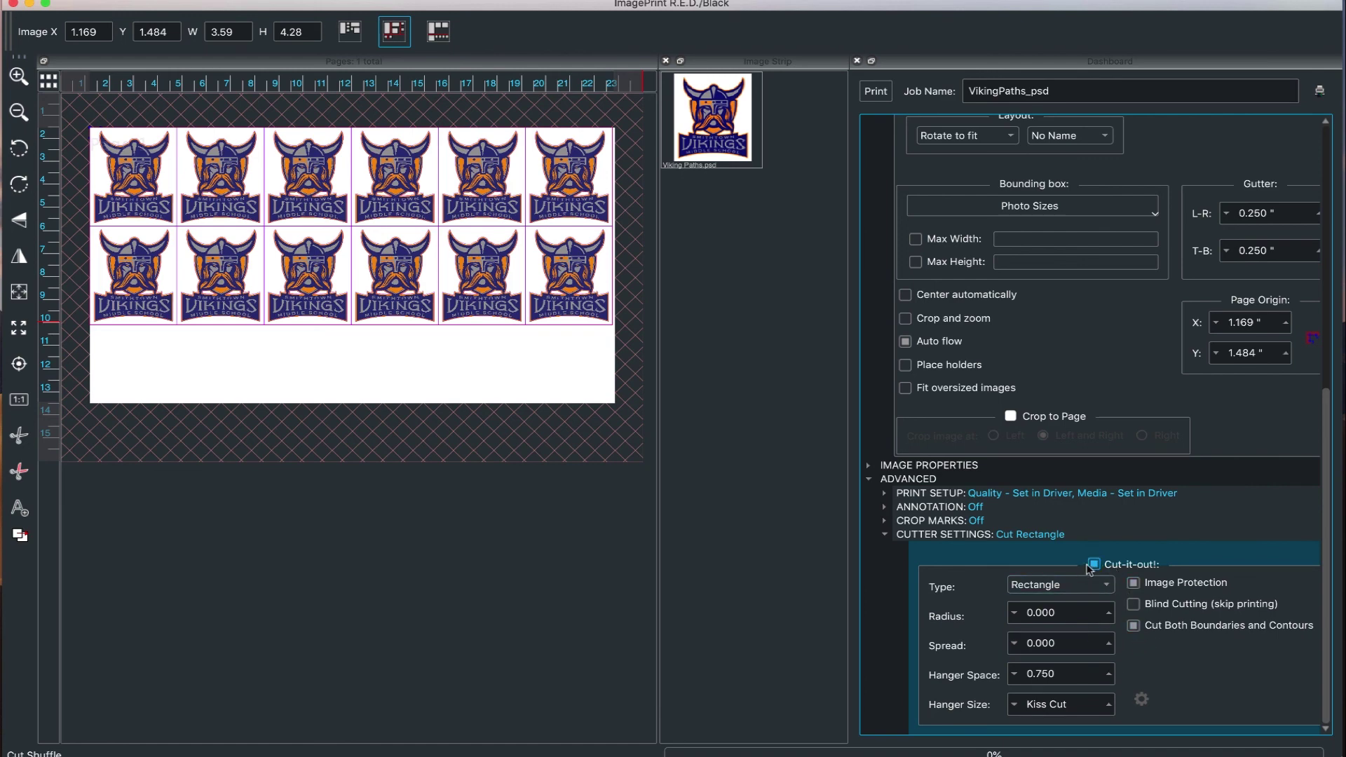
Set the cutter's hanger size to 3 tenths of mm for the page of logos.
{"action": "left_click", "coordinate": [1106, 706]}
{"action": "left_click", "coordinate": [1106, 703]}
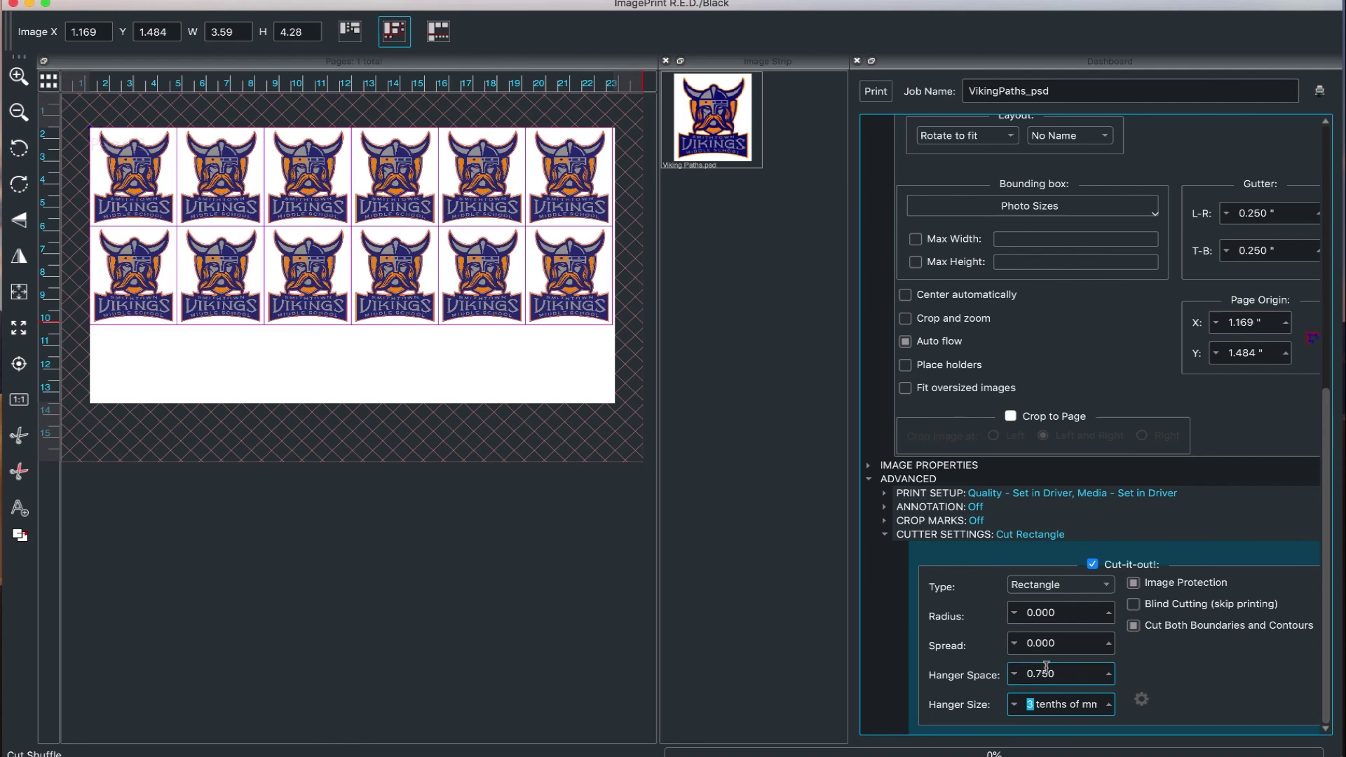
{"action": "left_click", "coordinate": [530, 382]}
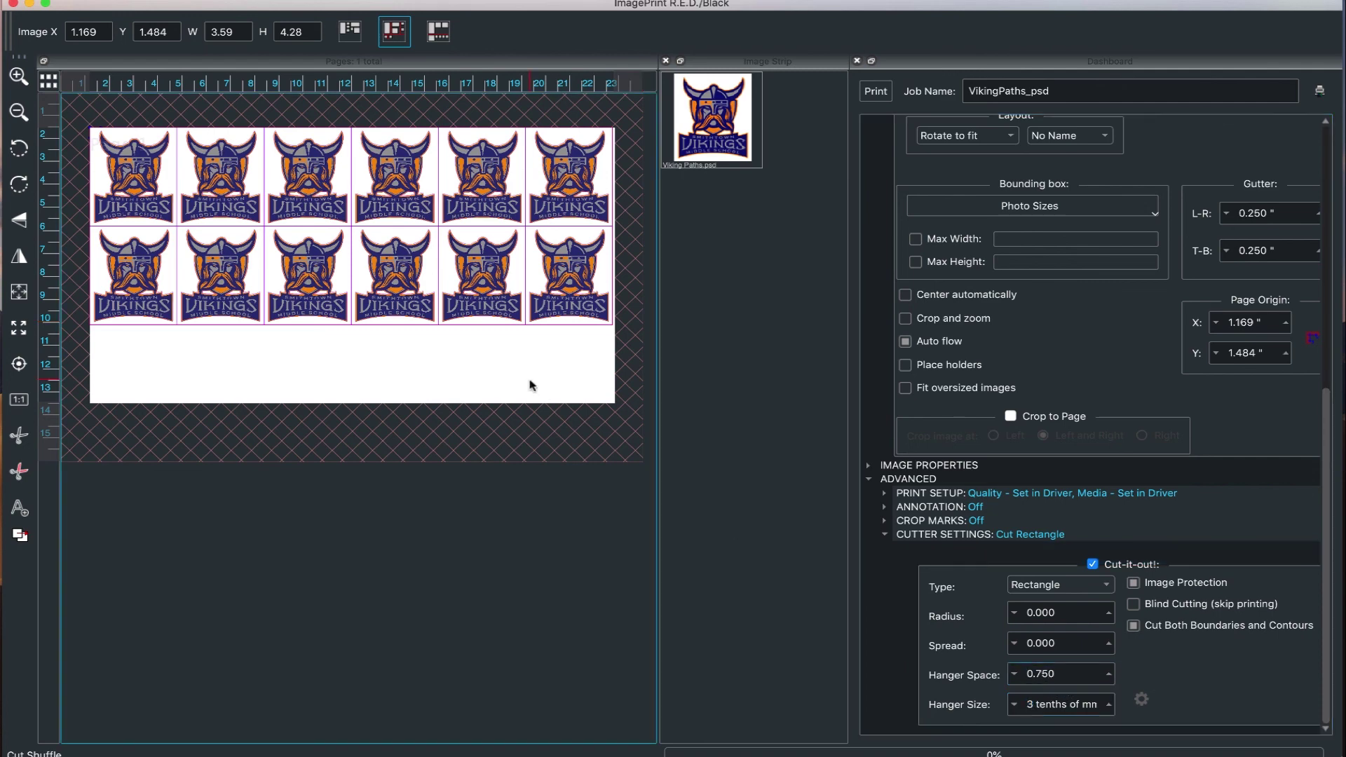
{"action": "left_click", "coordinate": [994, 591]}
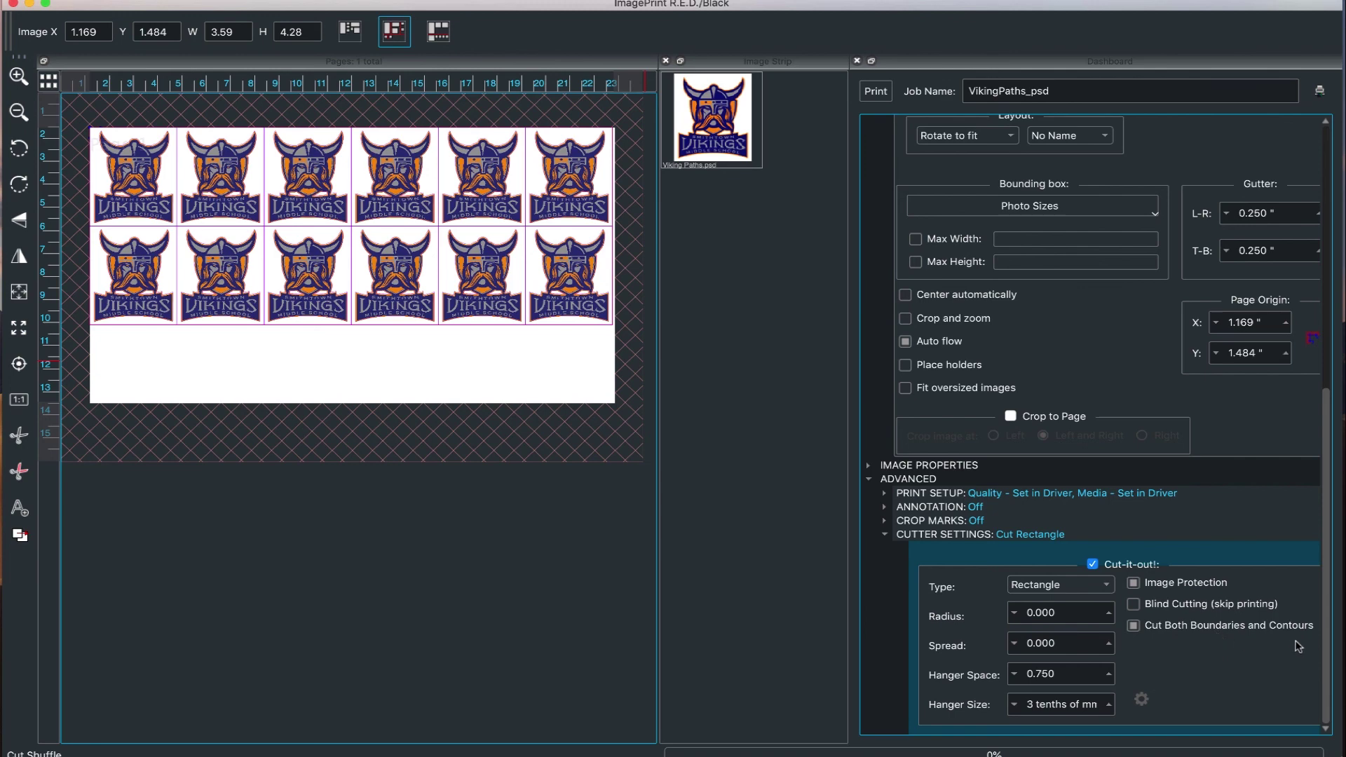
{"action": "left_click", "coordinate": [1160, 630]}
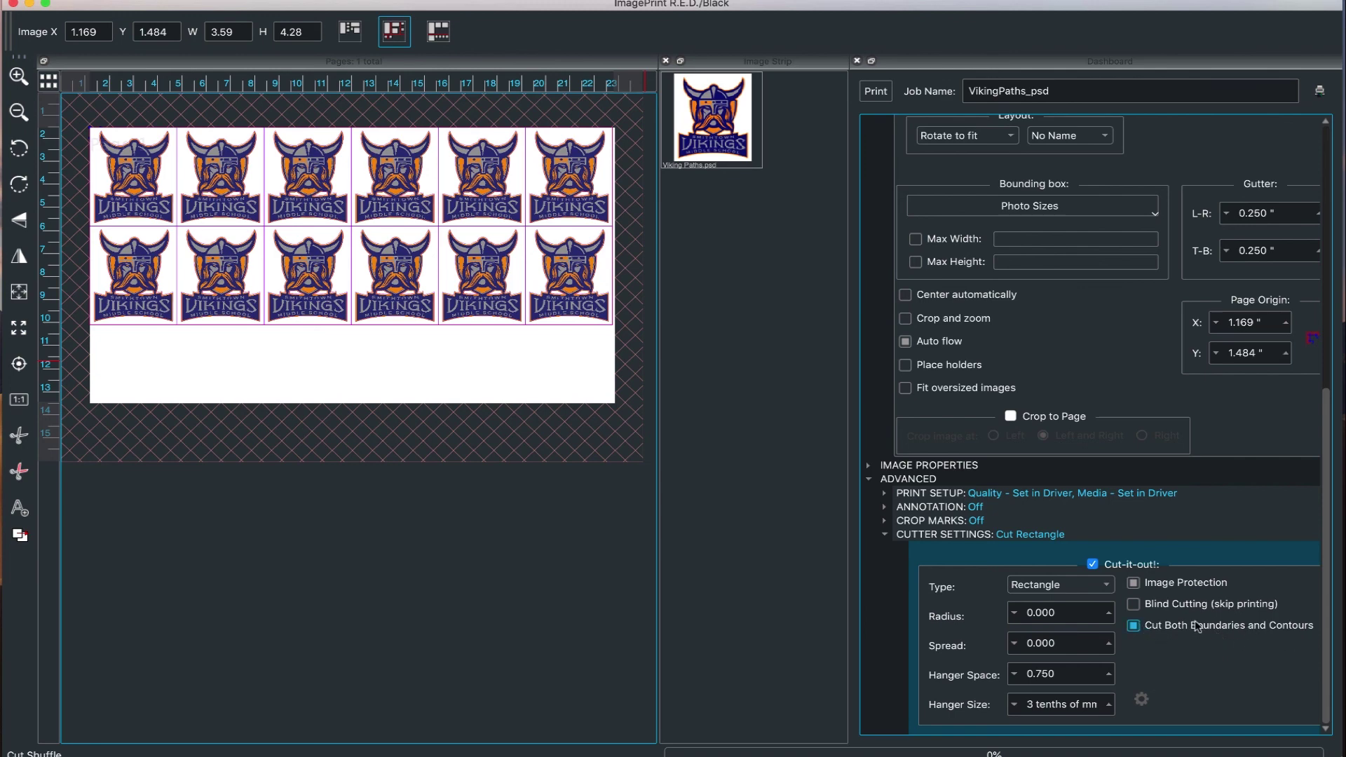